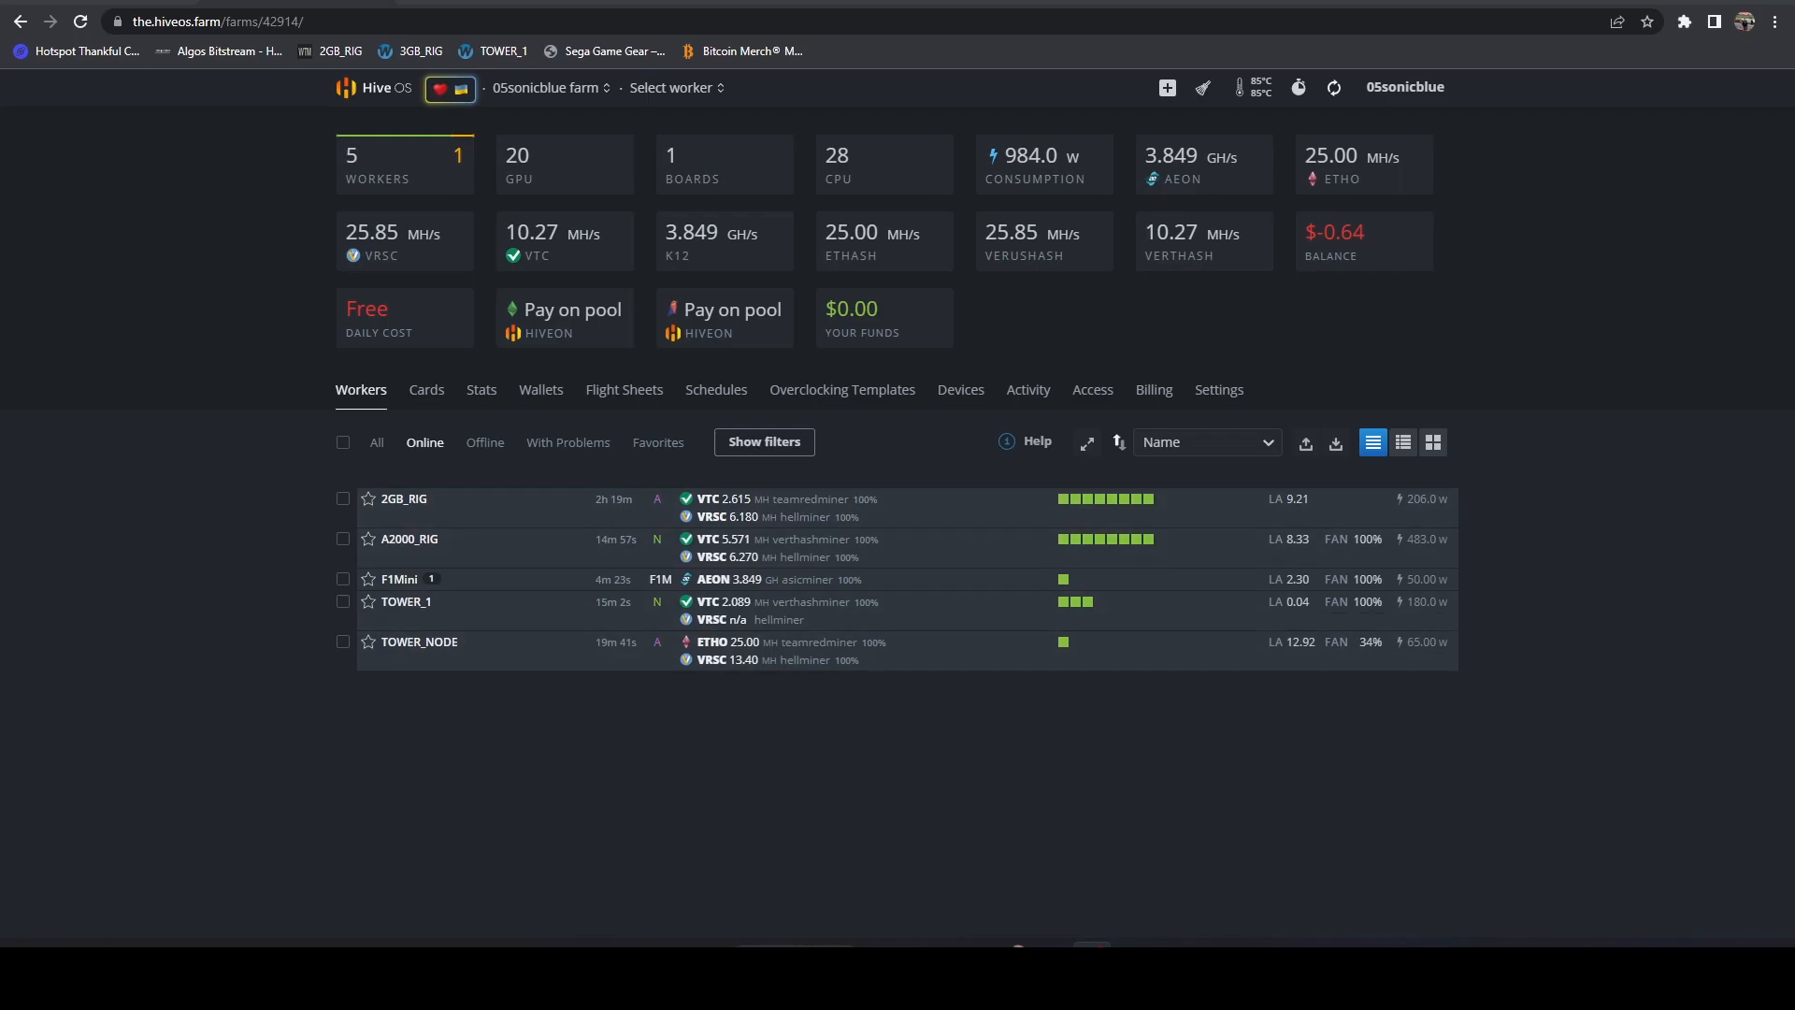
Step: Open the T-Rex miner configuration of the NVIDIA_RVN+ZergVerus flight sheet from the farm's flight sheets
left_click(625, 390)
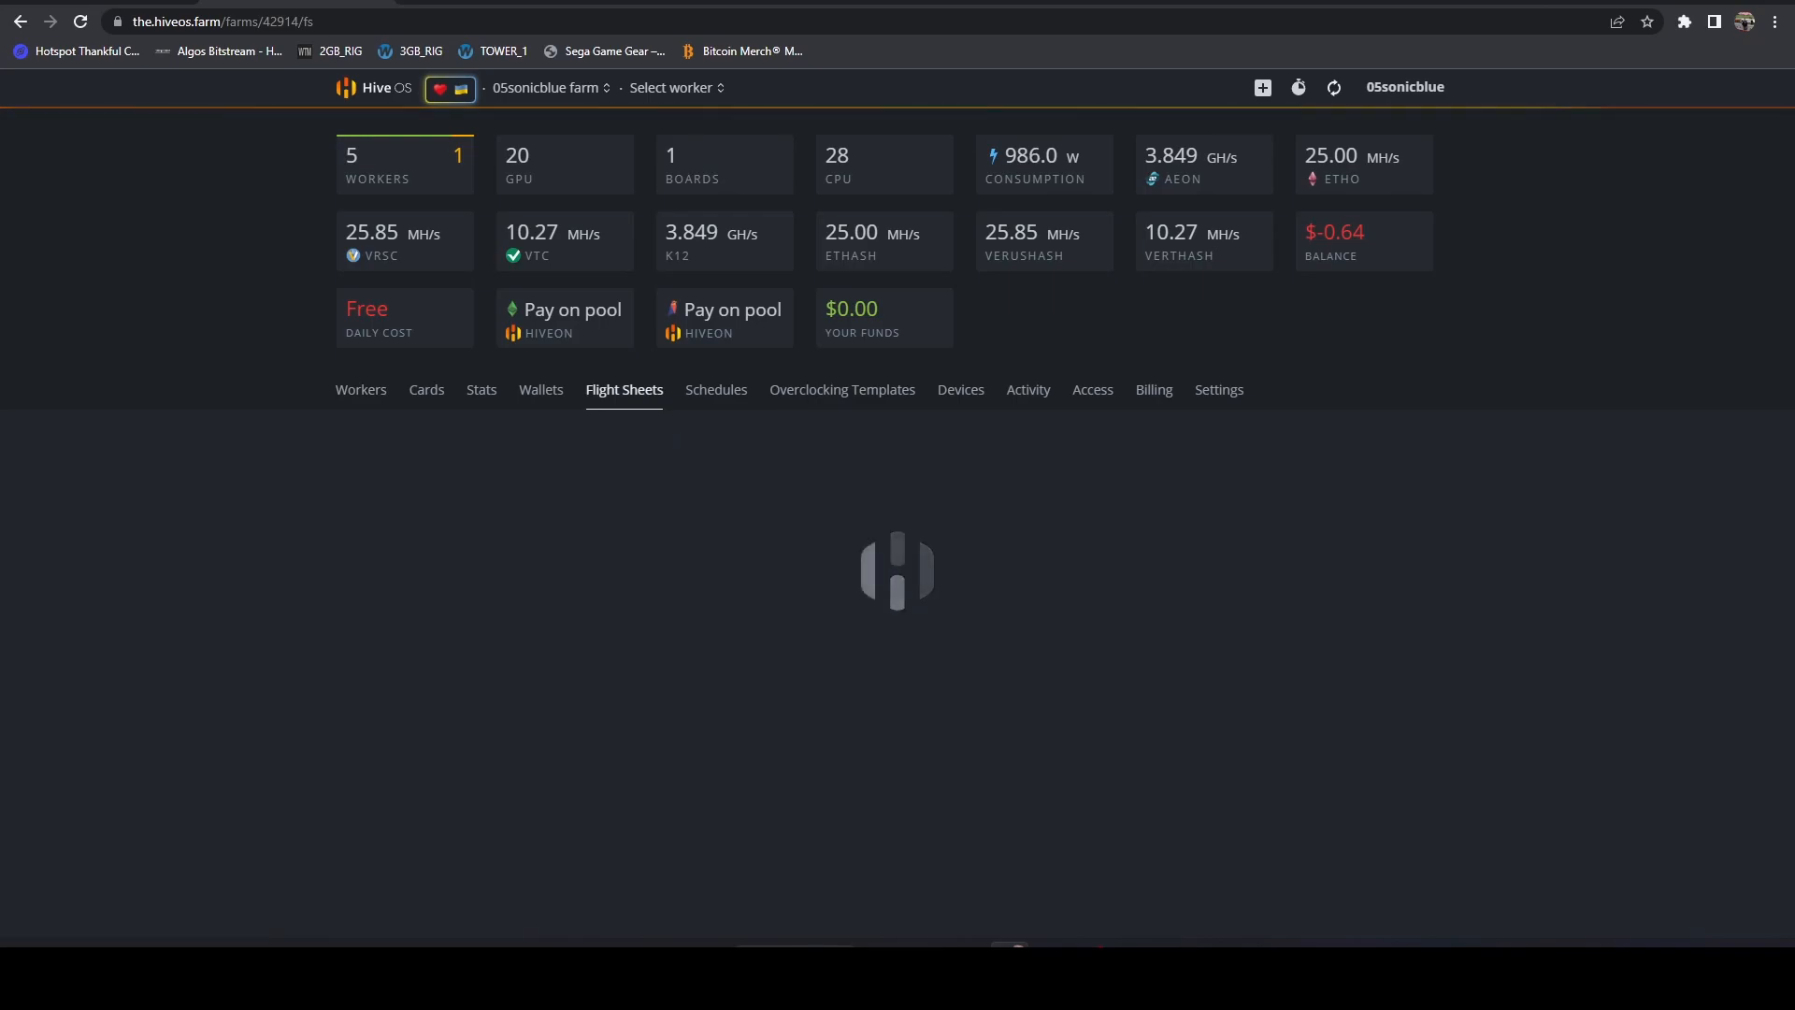
scroll(888, 523, "down", 5)
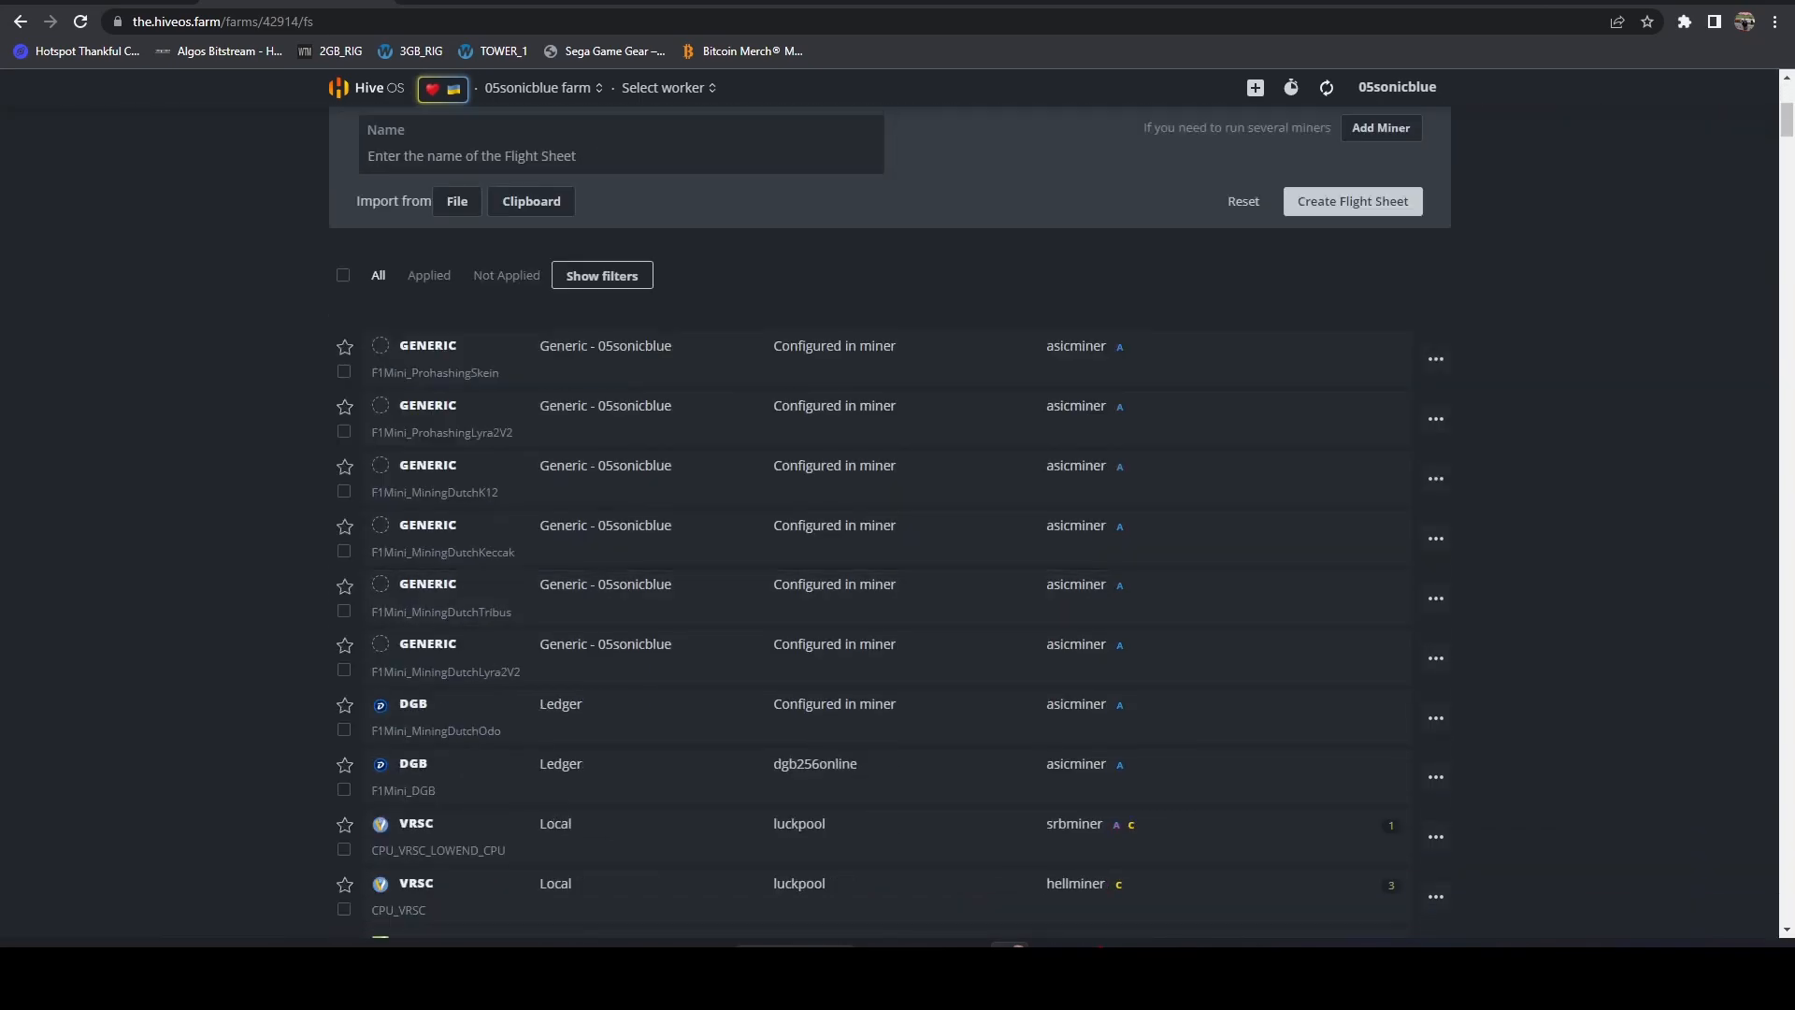
scroll(889, 589, "down", 10)
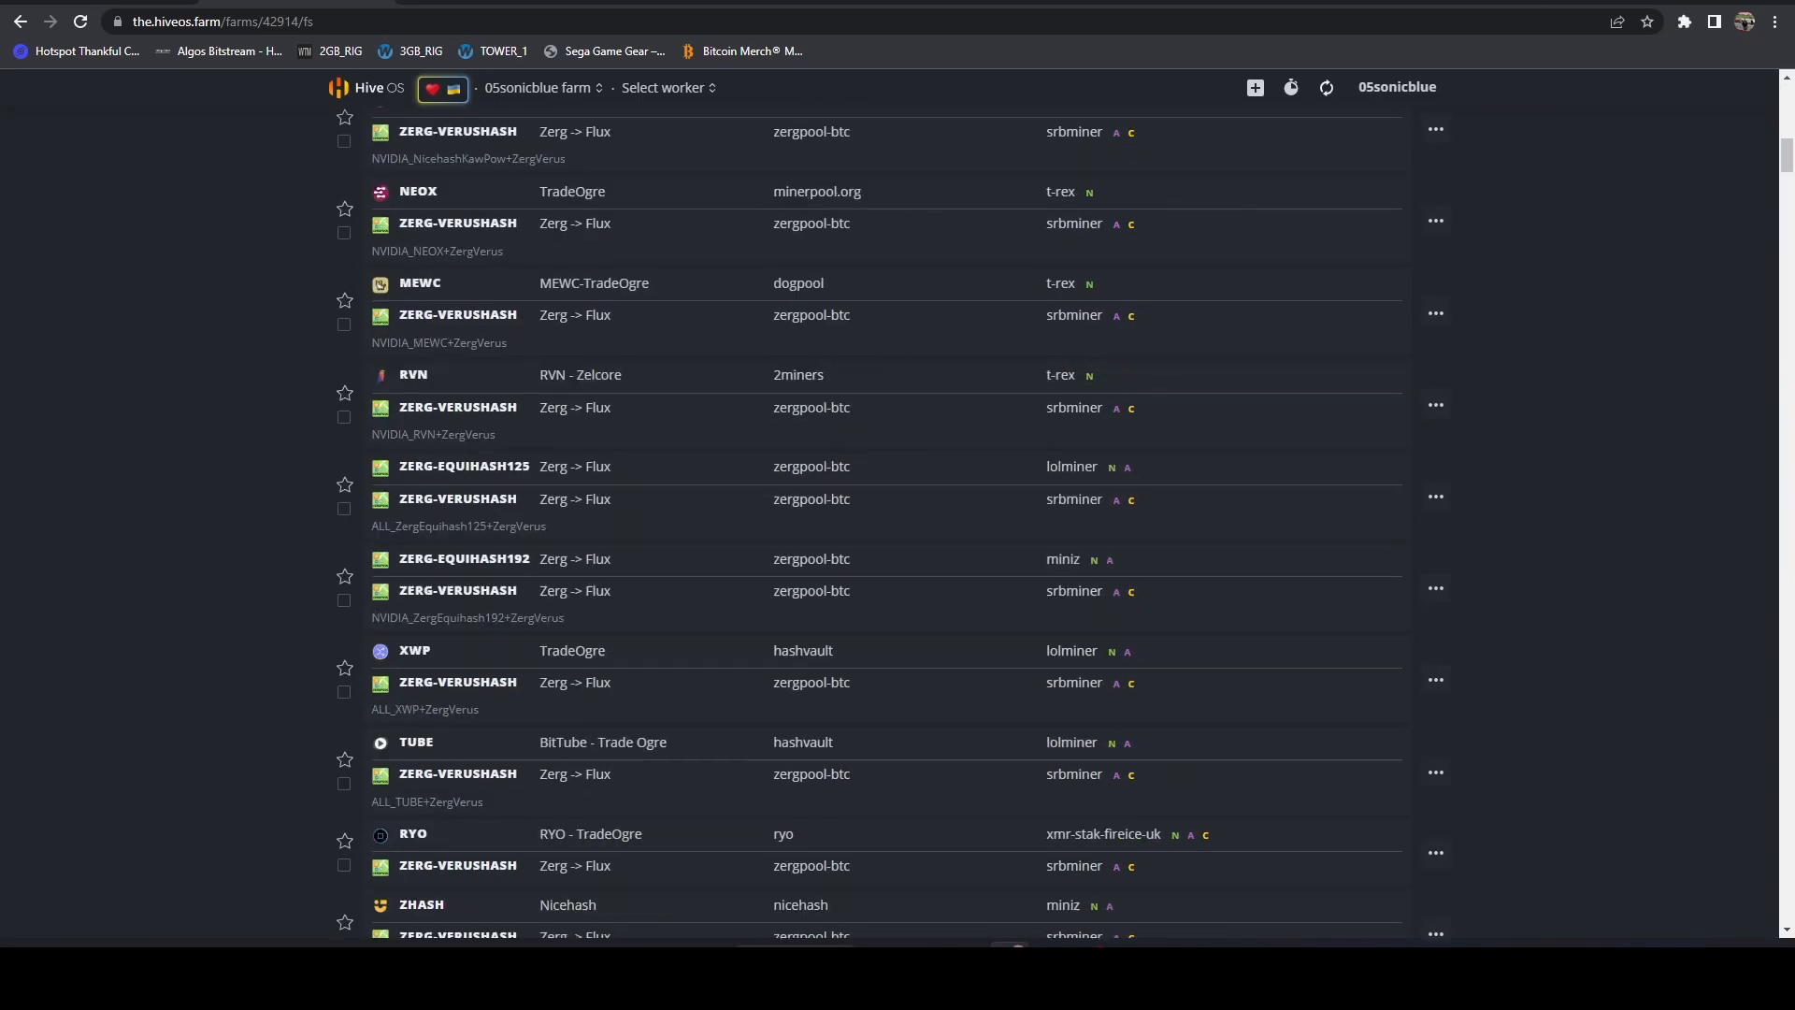
left_click(1436, 499)
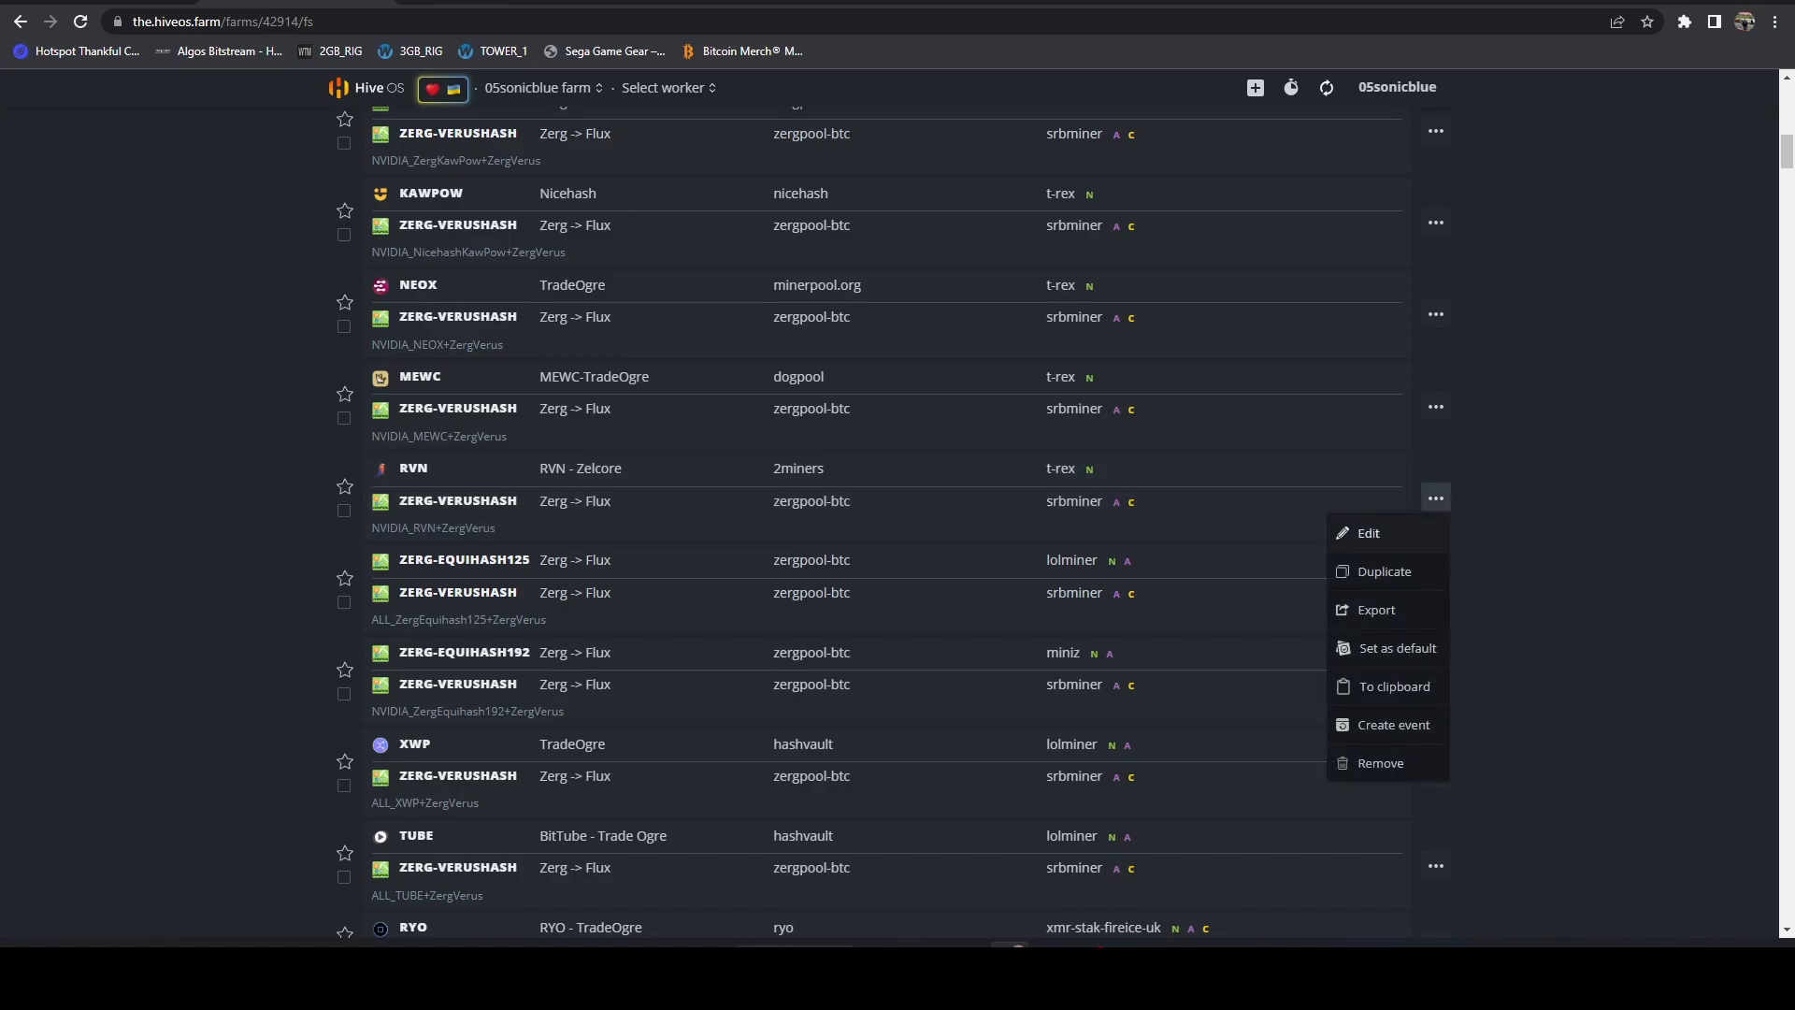
left_click(1365, 533)
left_click(1349, 530)
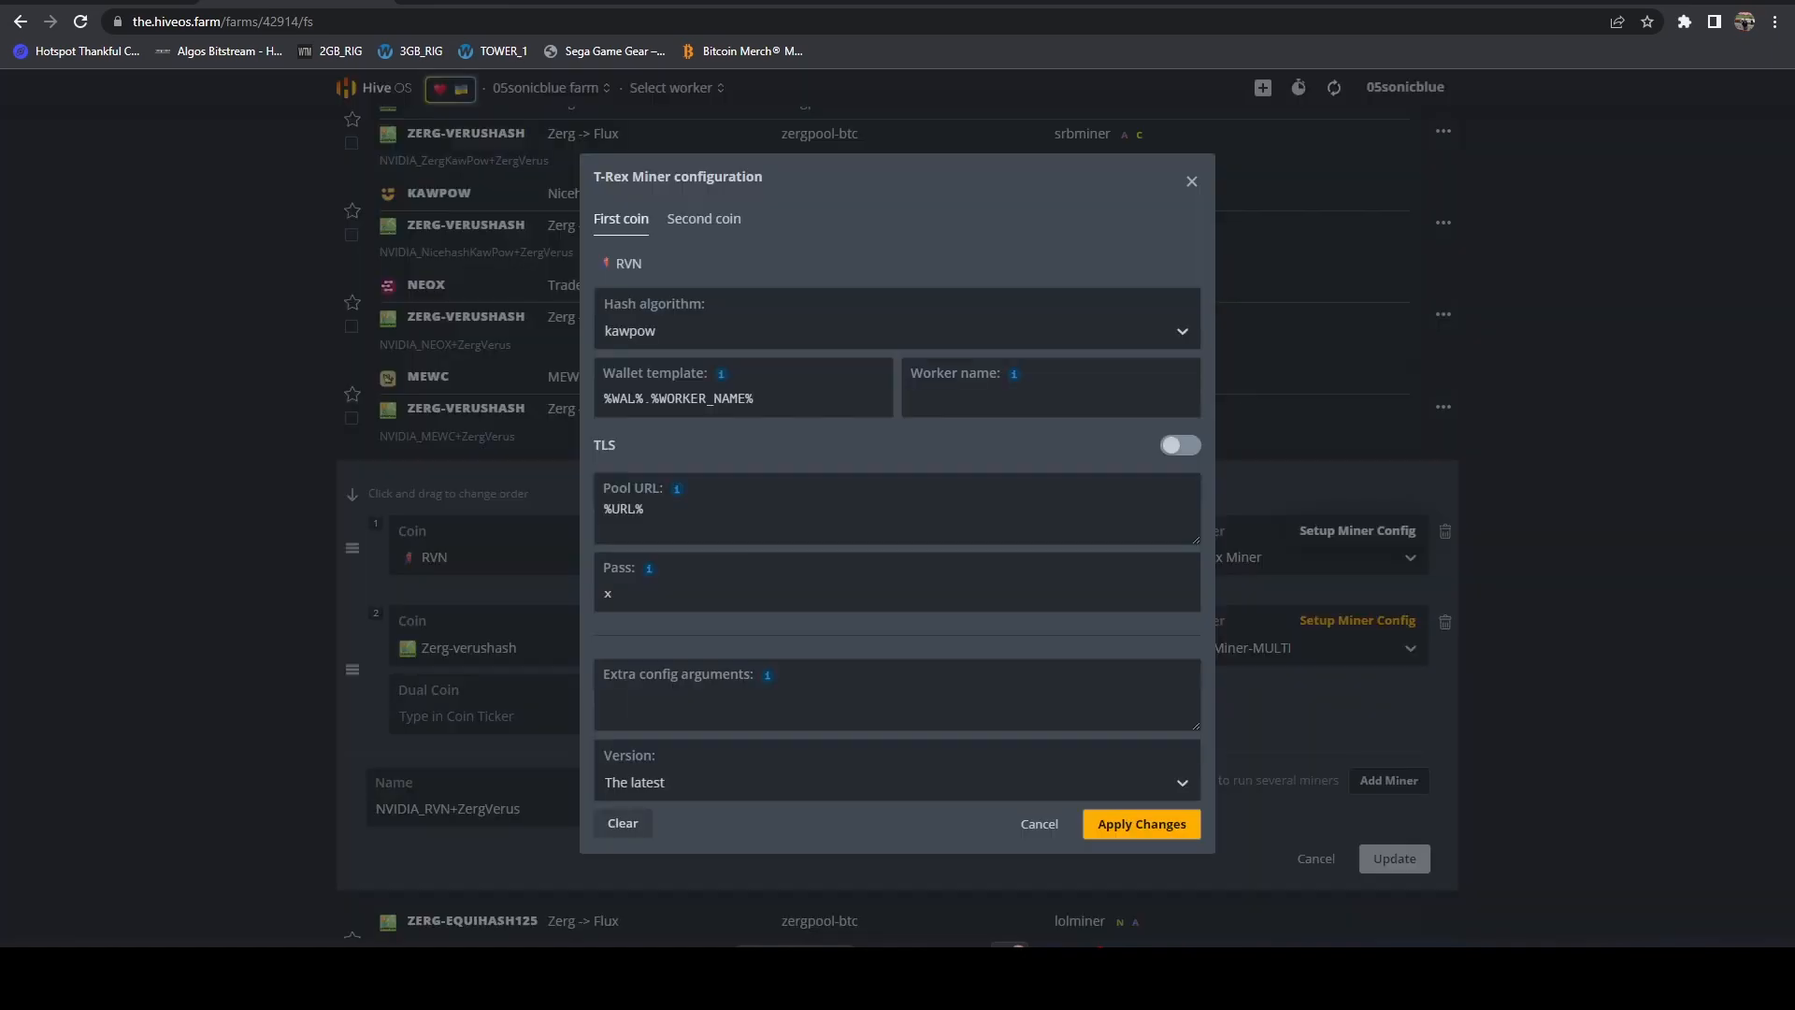
Step: Compare the first coin and second coin settings of the T-Rex miner configuration, leaving it without applying changes
left_click(704, 219)
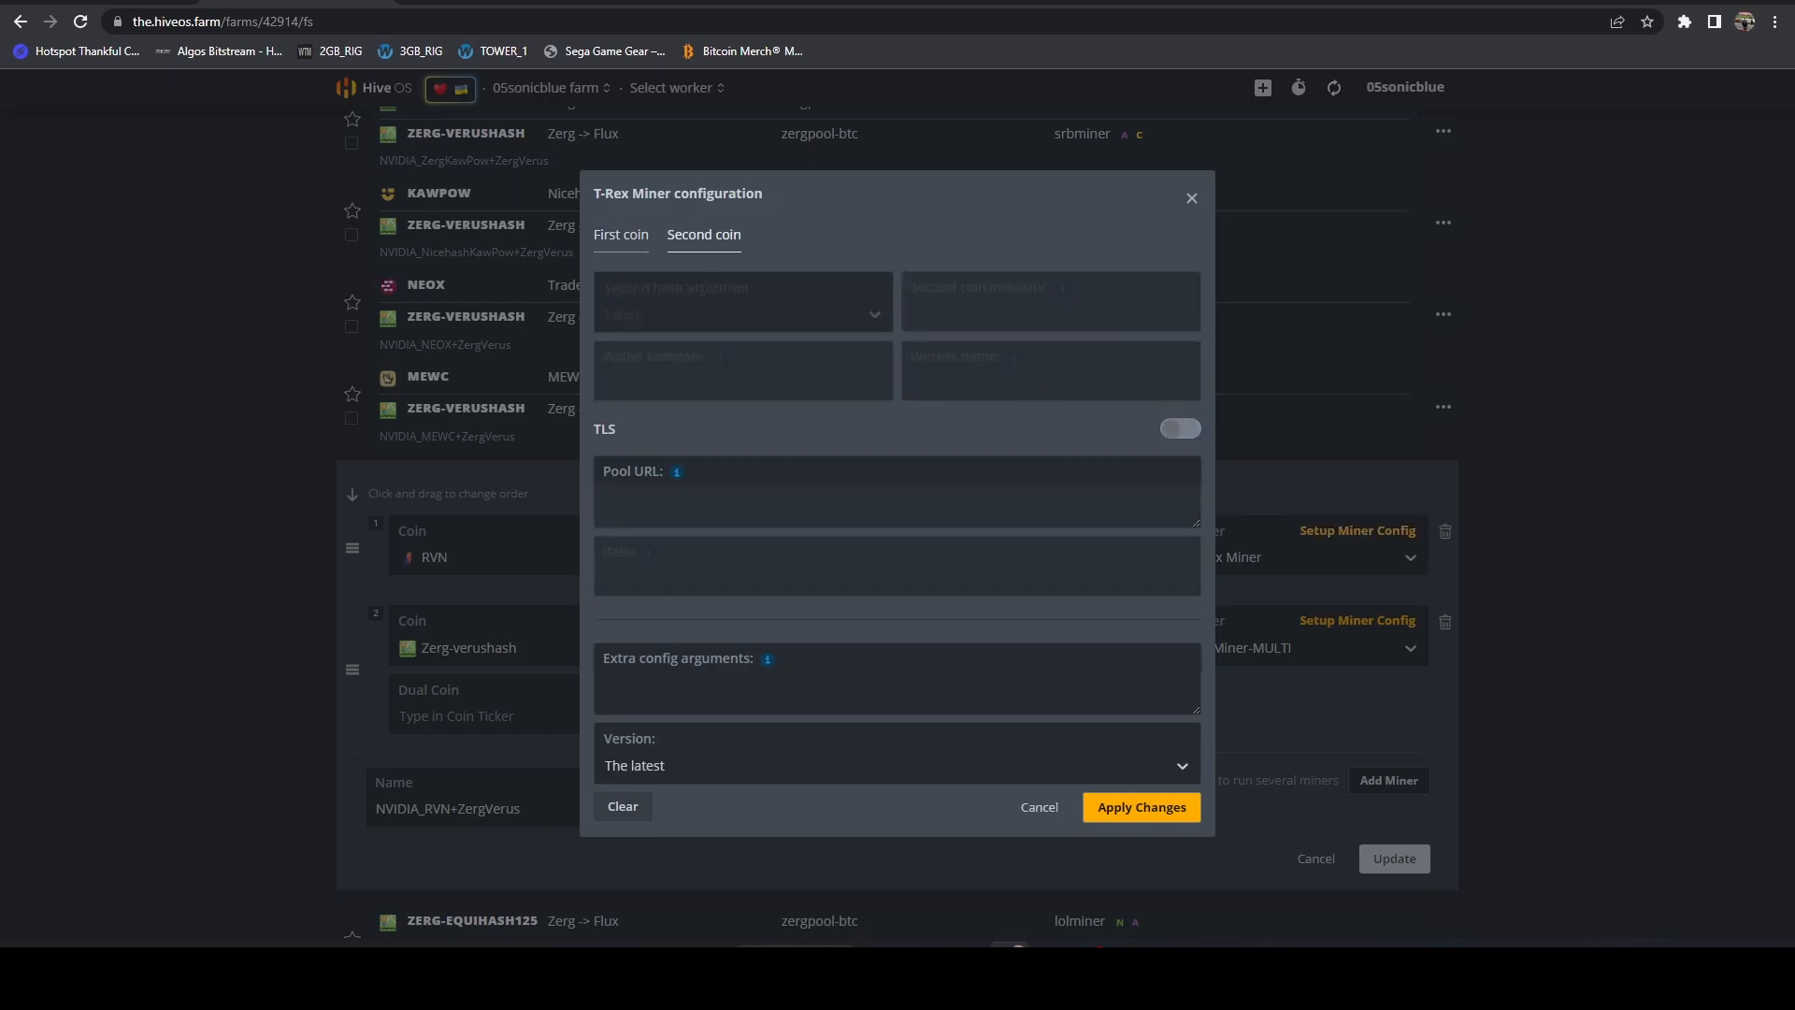
left_click(621, 235)
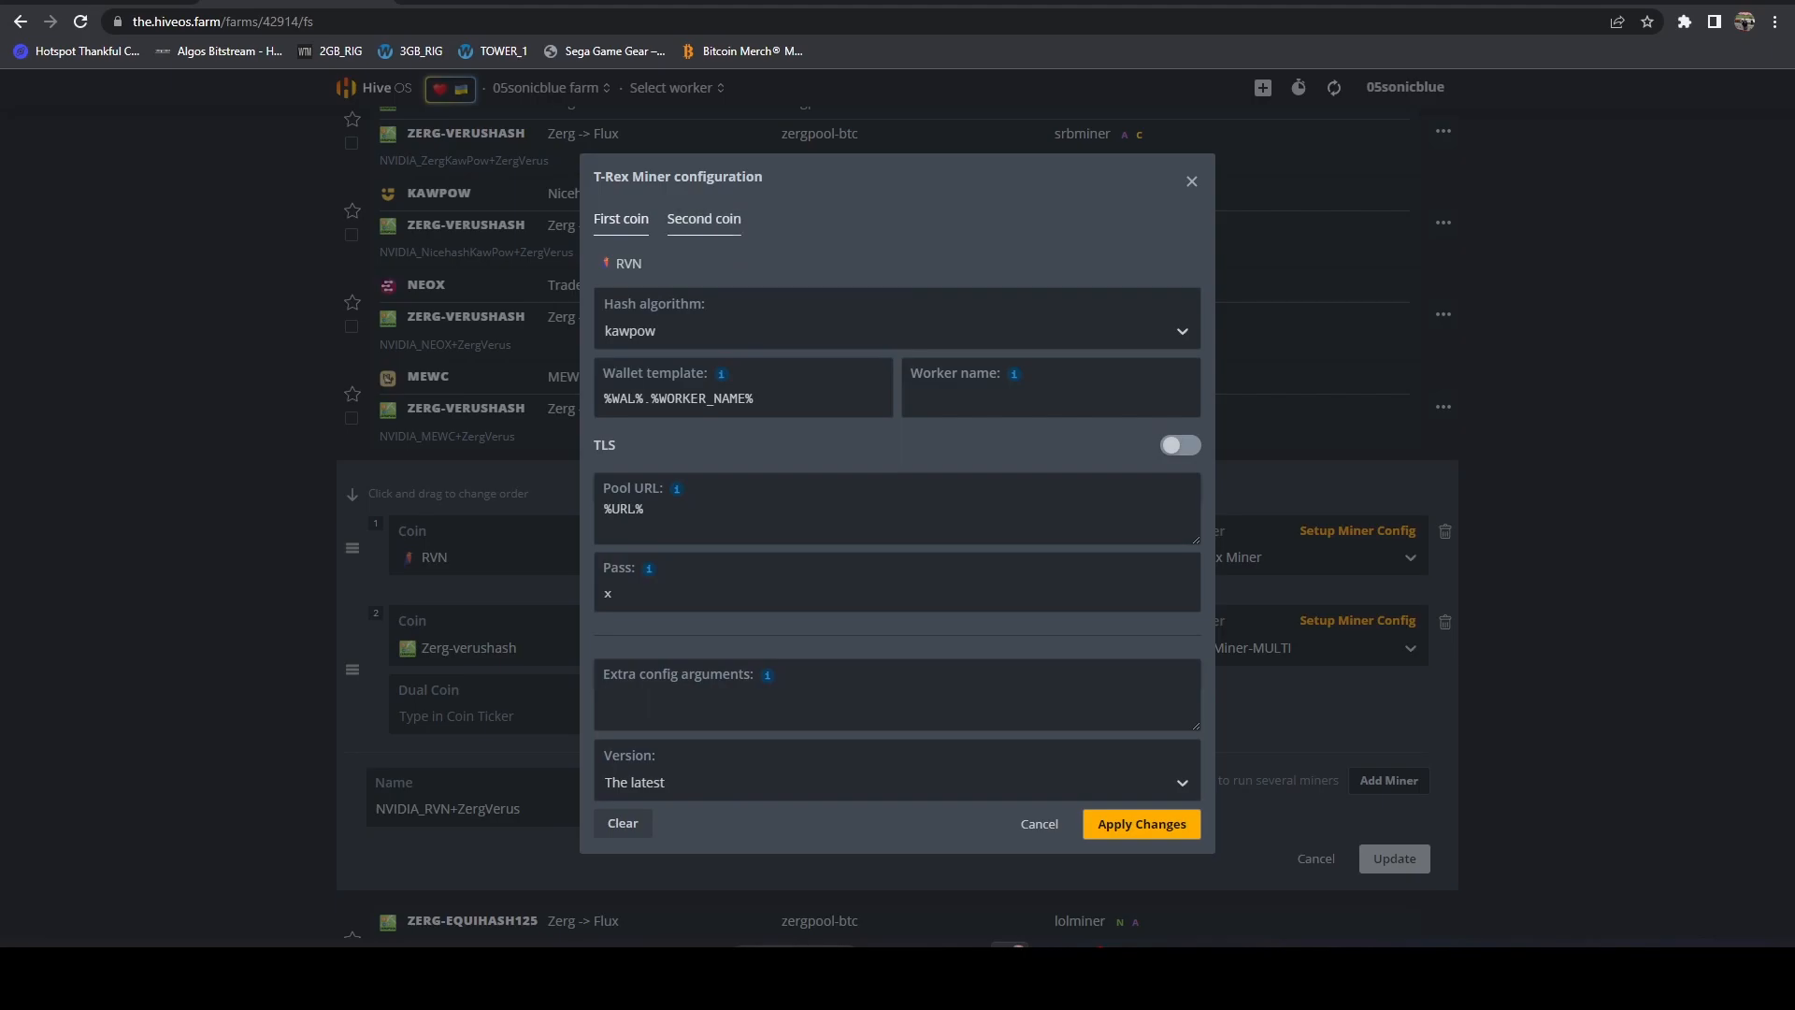
left_click(704, 219)
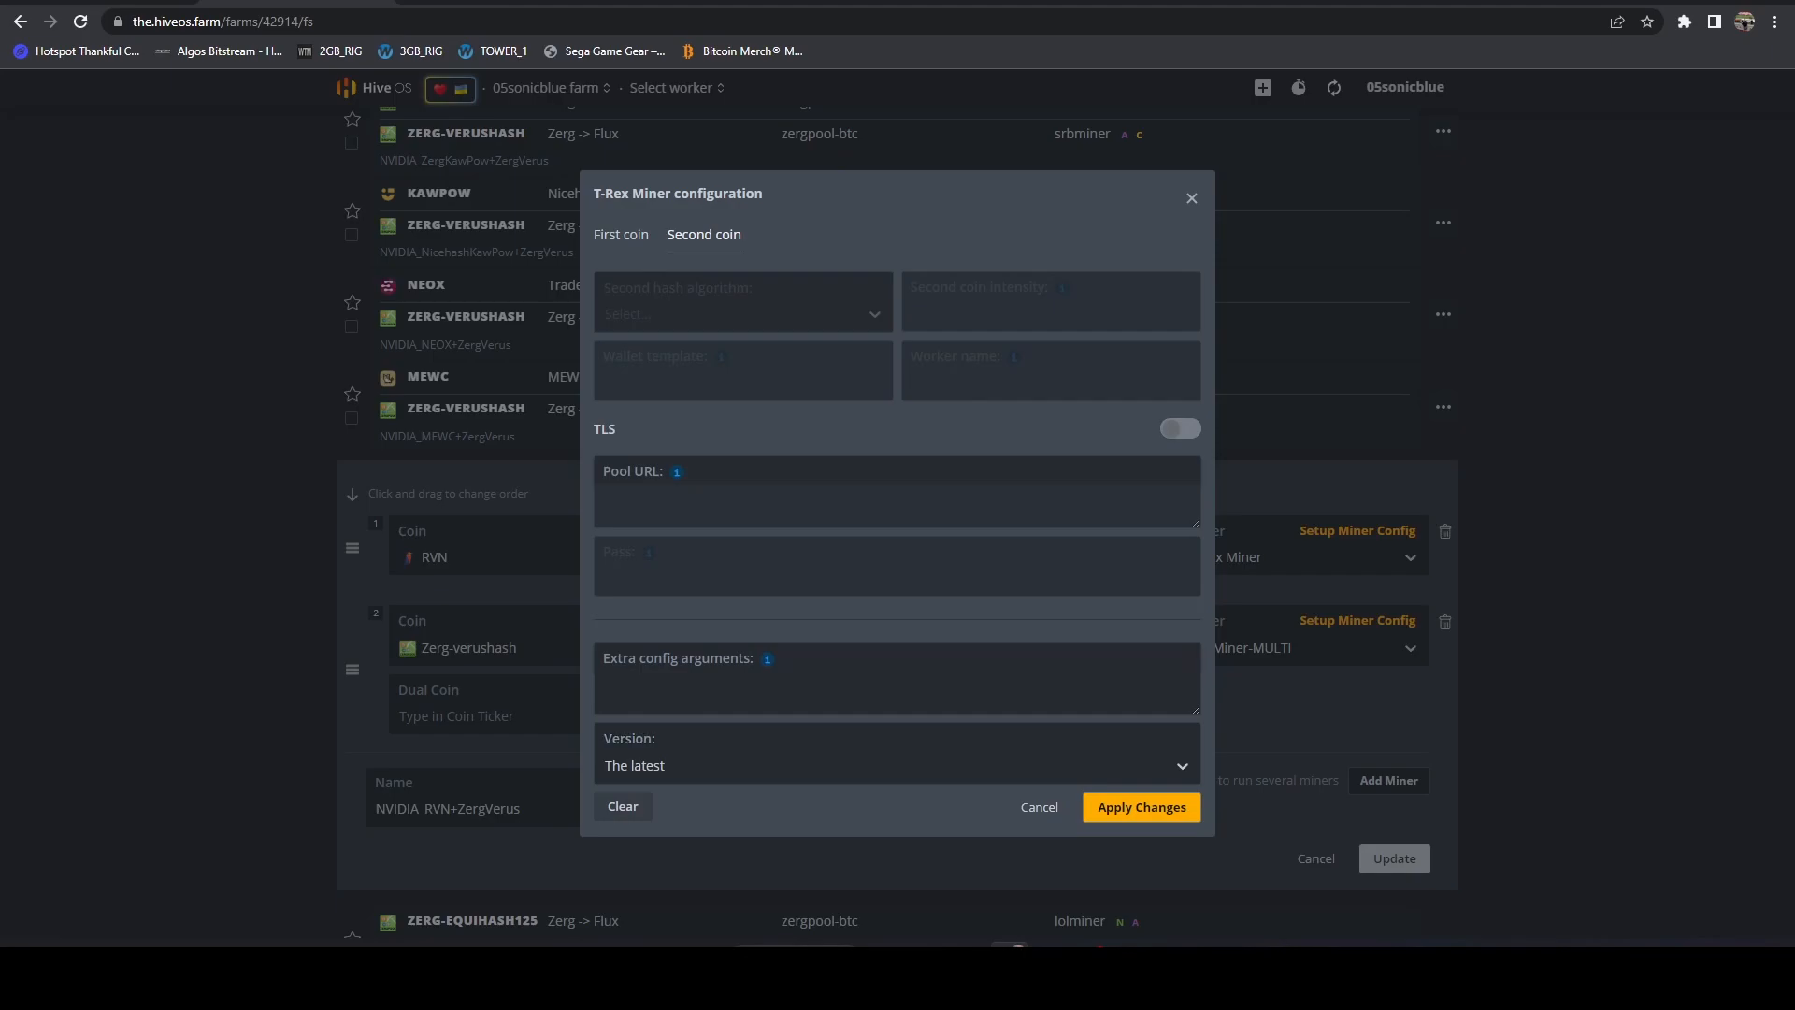
left_click(1039, 807)
Step: Expand the F1Mini_ProhashingSkein flight sheet to examine its pool URL, pass, template and user config
scroll(1019, 434, "up", 8)
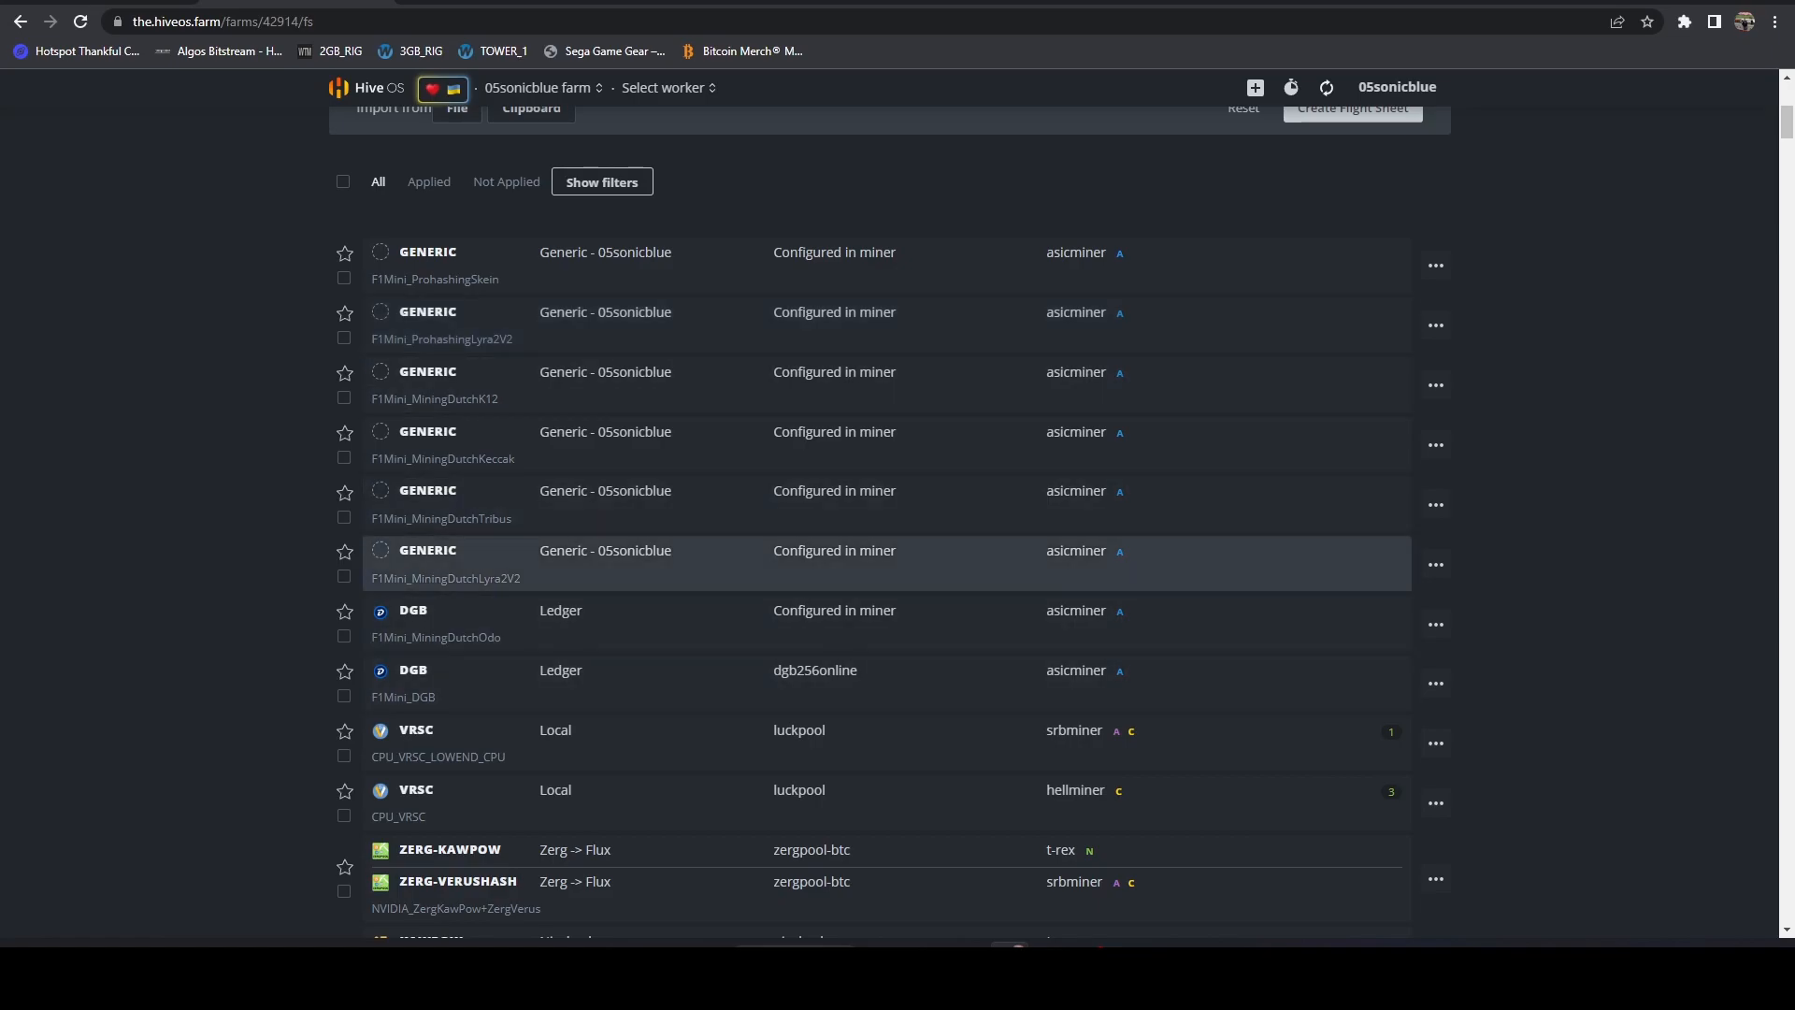
scroll(888, 561, "up", 2)
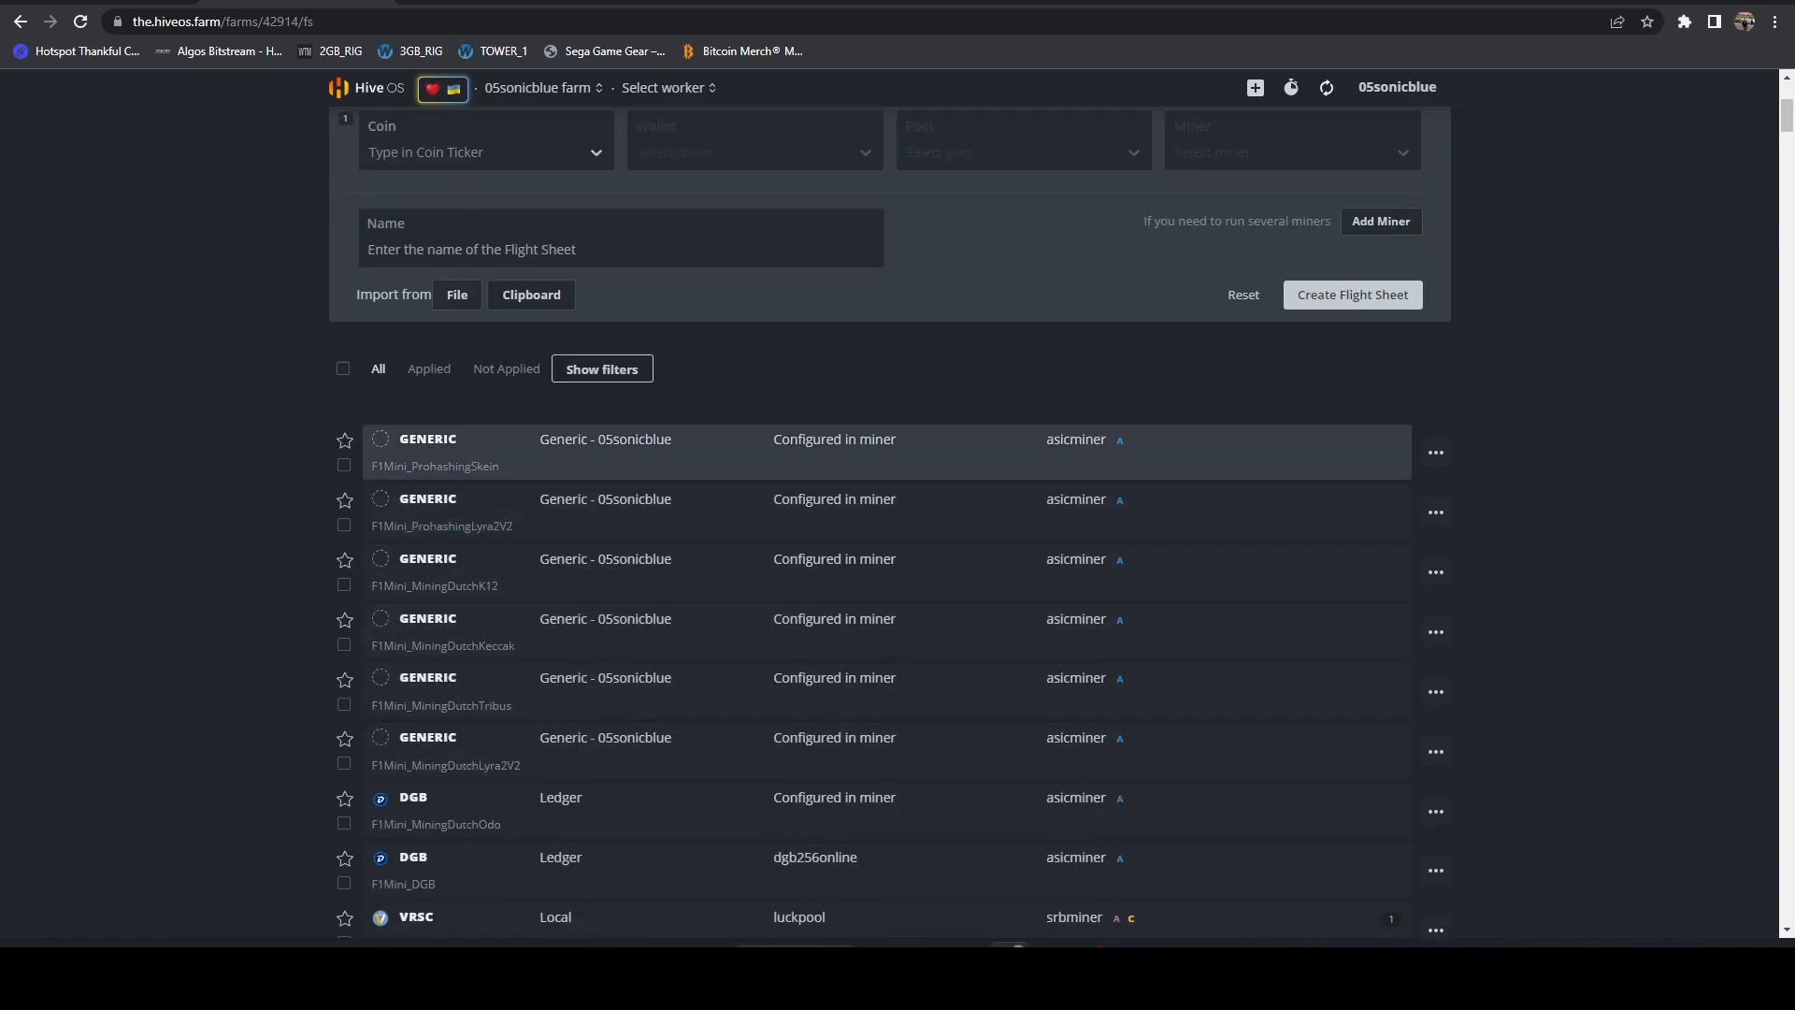
left_click(887, 452)
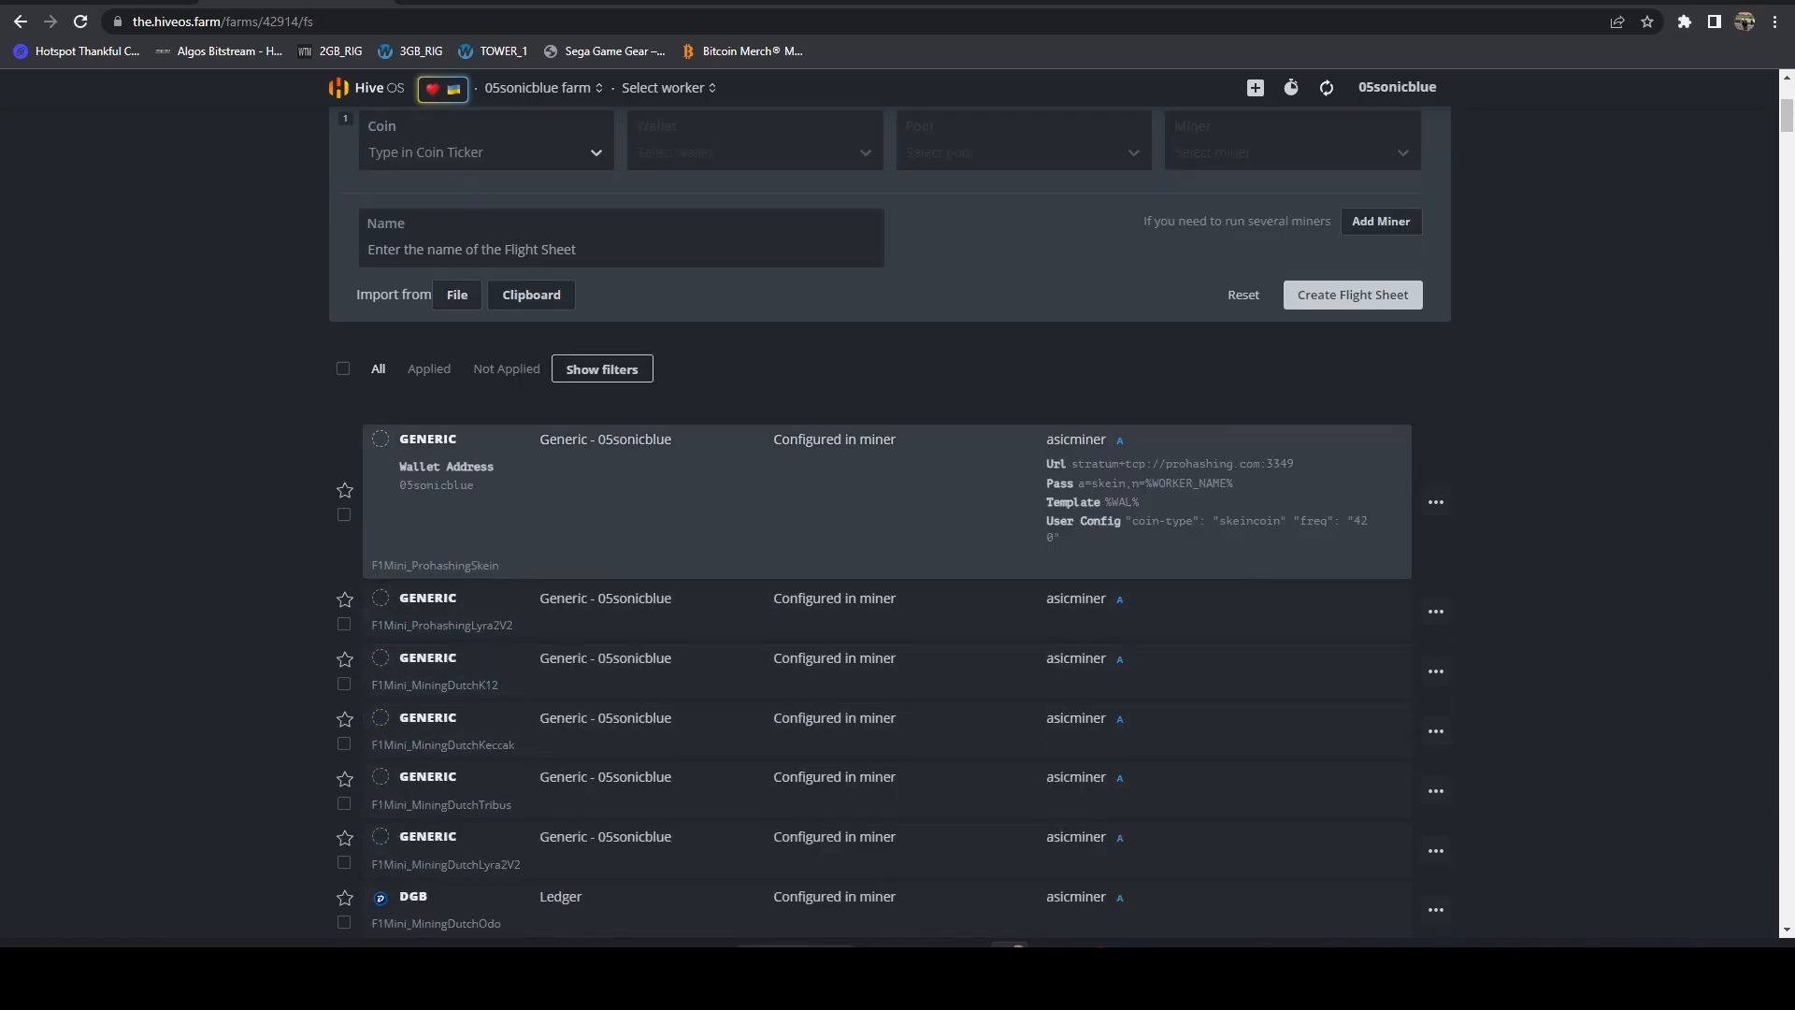
mouse_move(1062, 538)
left_mouse_down()
mouse_move(1046, 521)
mouse_move(1066, 539)
left_mouse_up()
Step: Open the F1Mini_ProhashingSkein flight sheet for editing and bring up the extra config arguments in its ASIC miner configuration
left_click(1437, 502)
left_click(1367, 533)
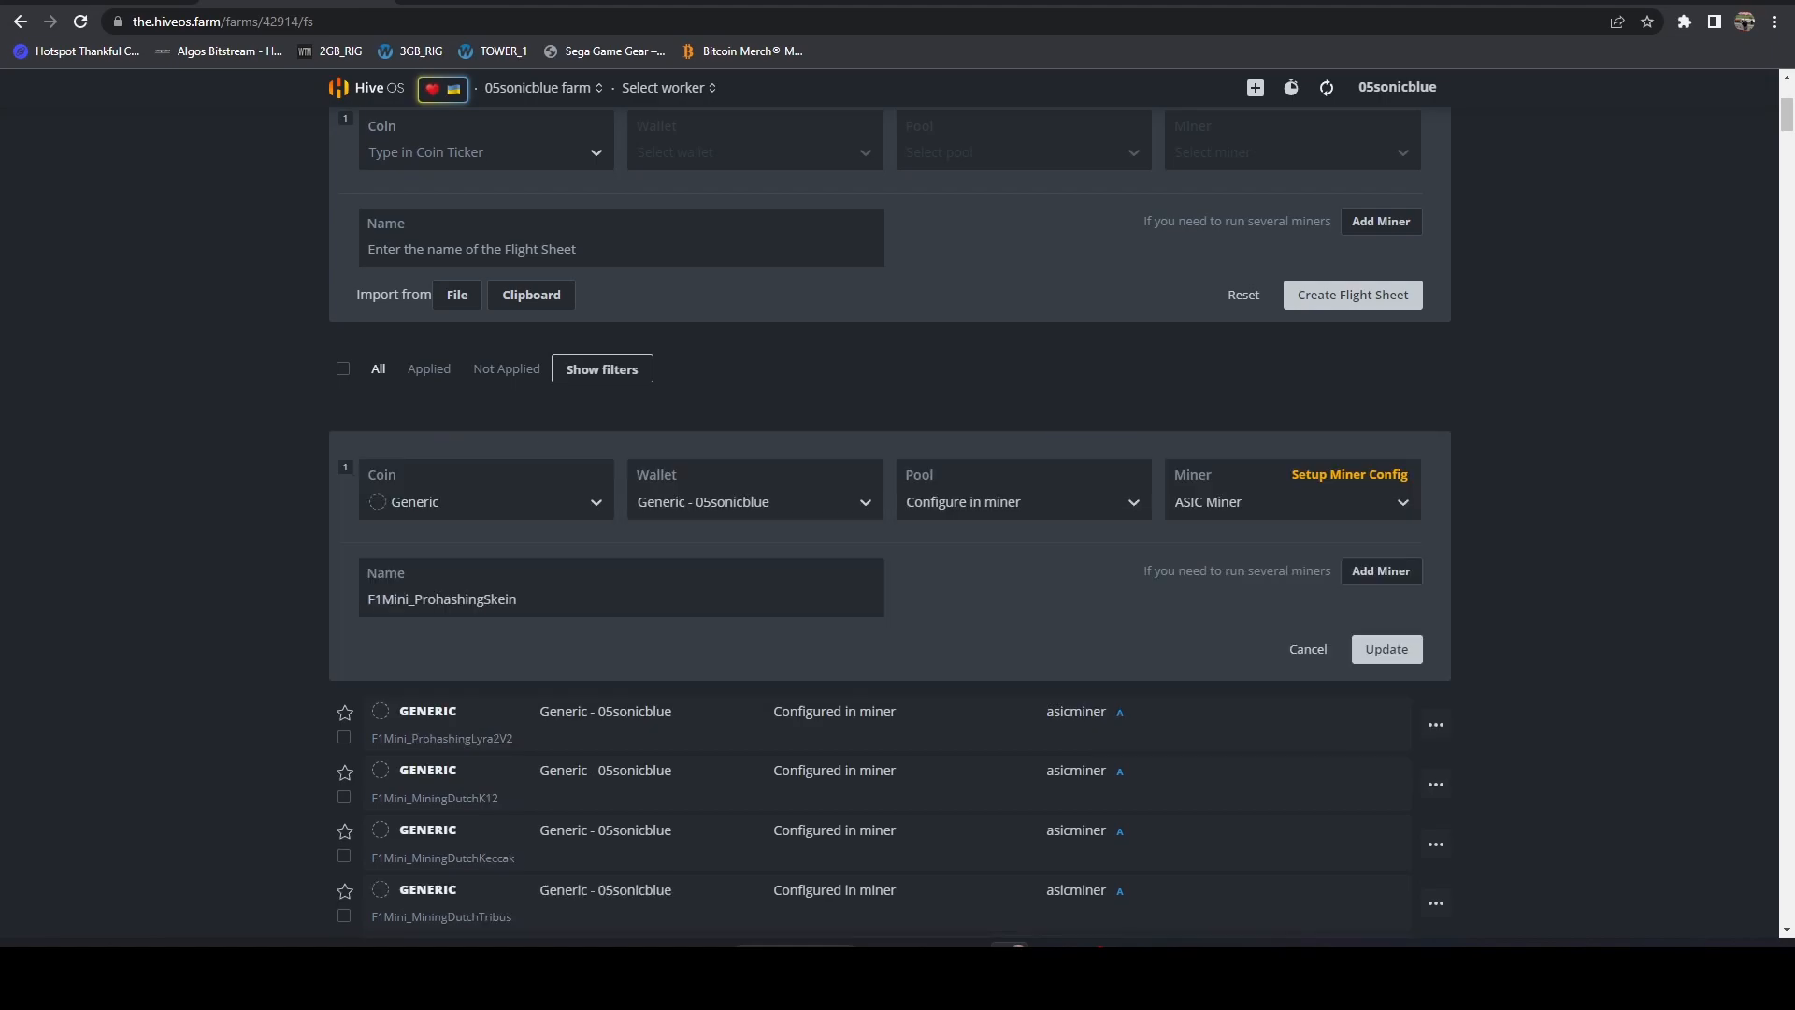
left_click(1349, 474)
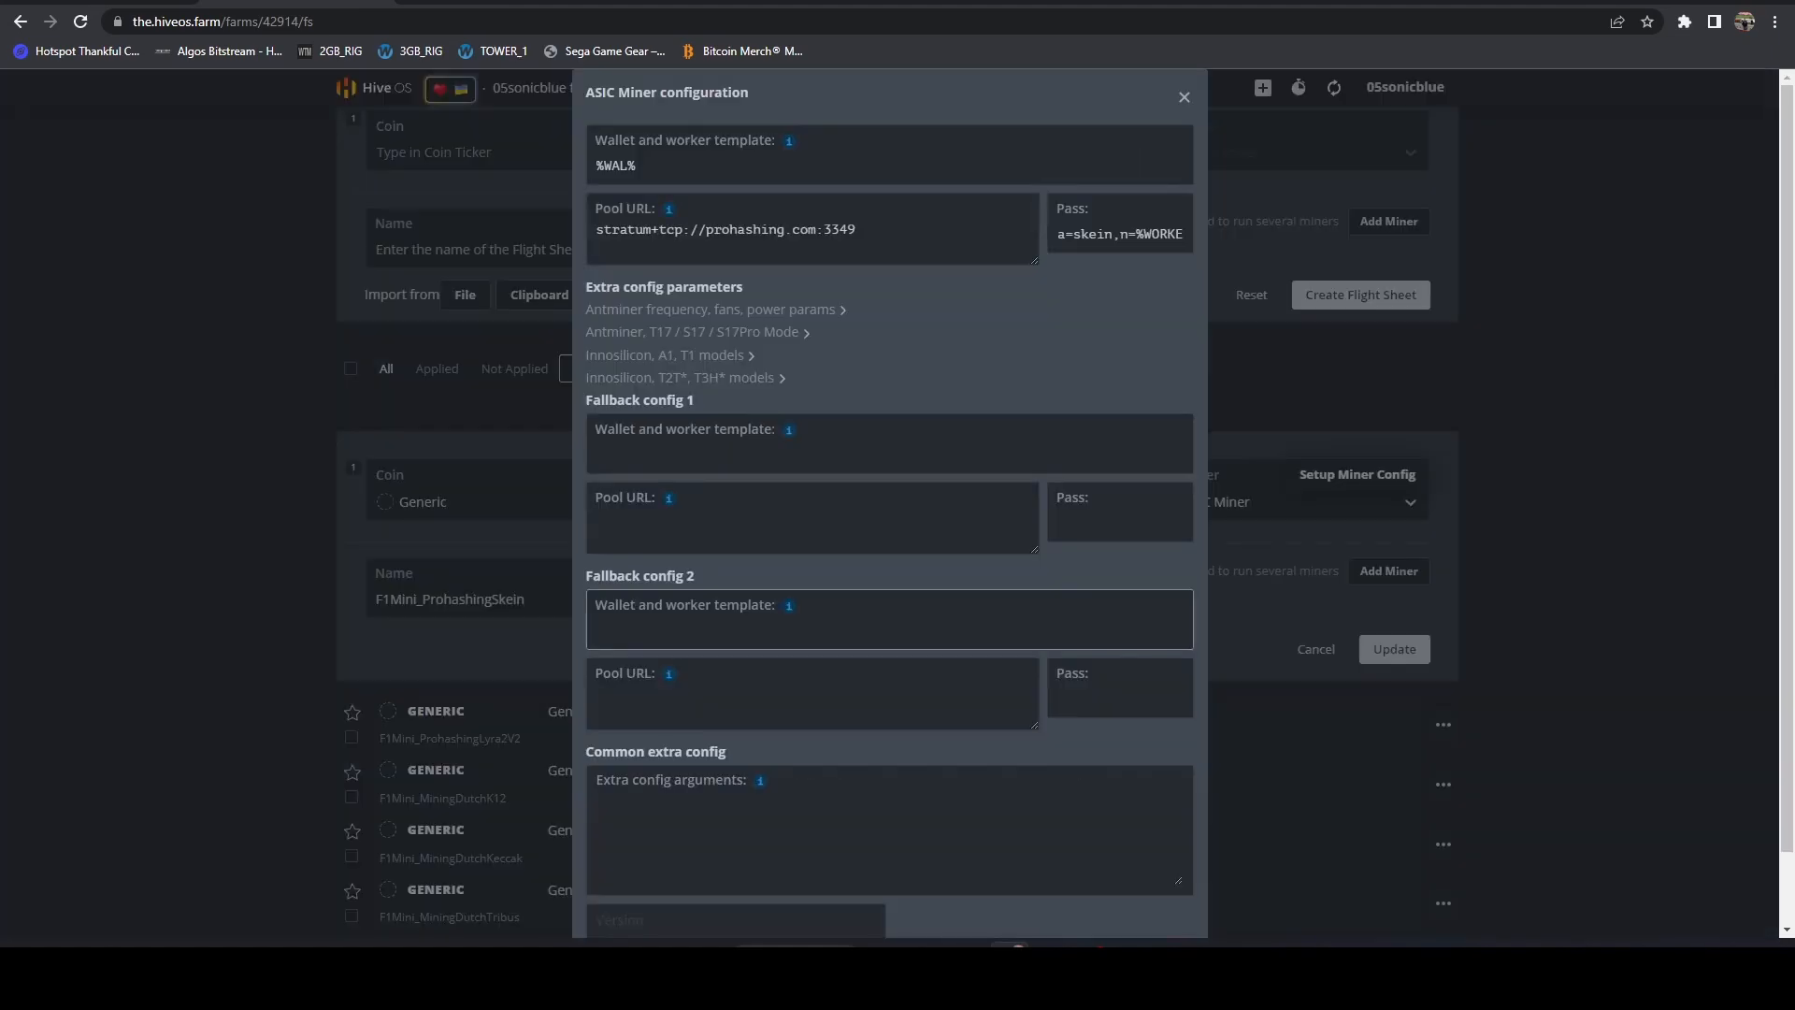
scroll(888, 617, "down", 1)
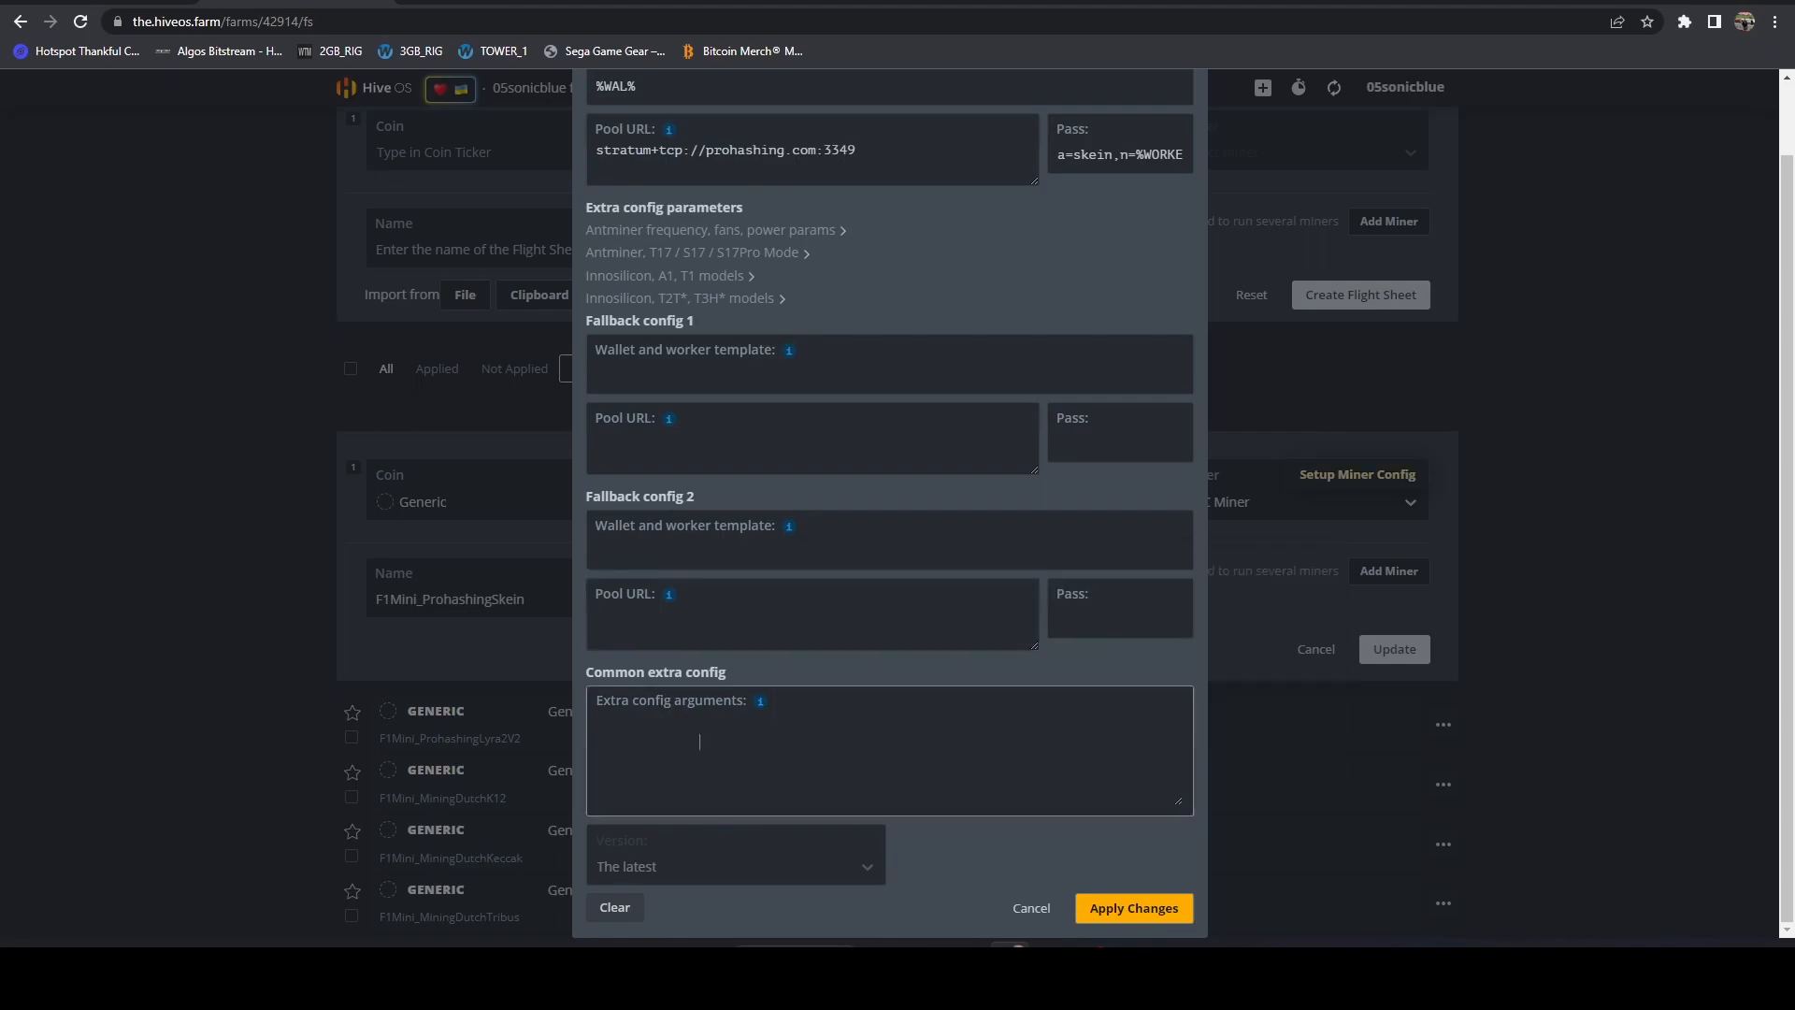
Step: Copy the extra config arguments into a new Notepad note, with "coin-type": "skeincoin" and "freq": "420" on separate lines
left_click_drag(700, 742, 621, 709)
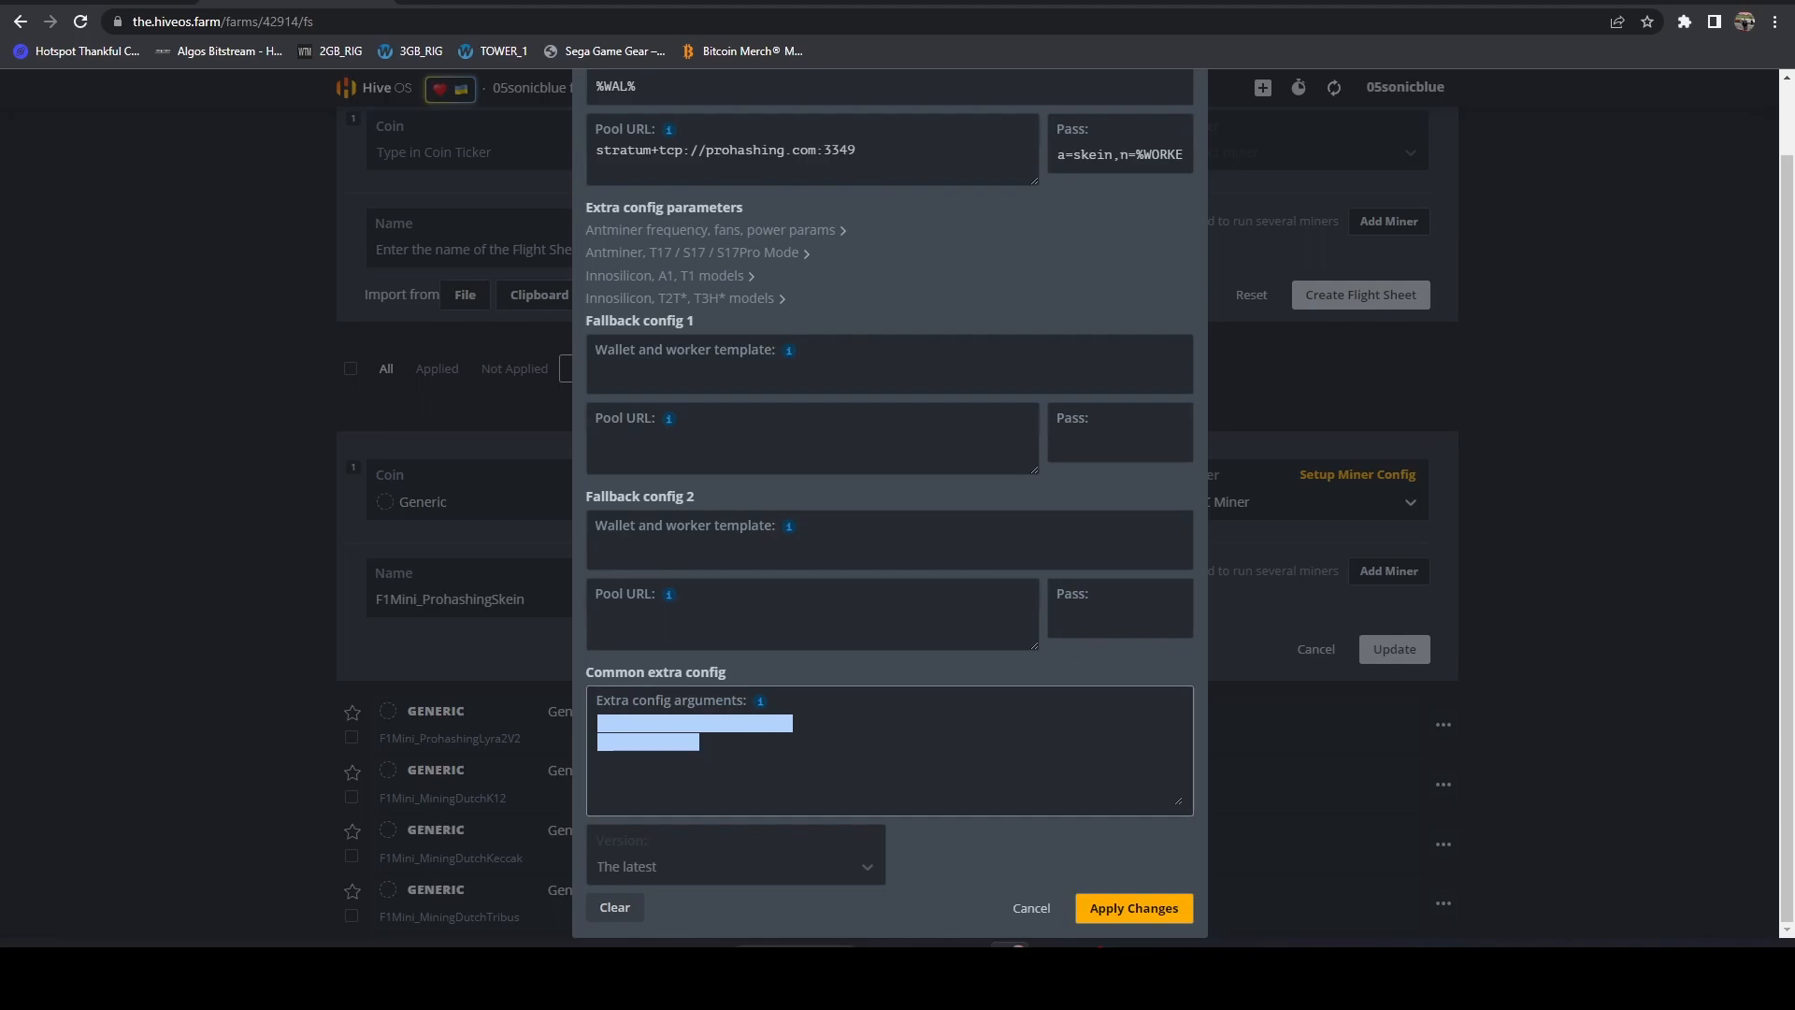
key("BackSpace")
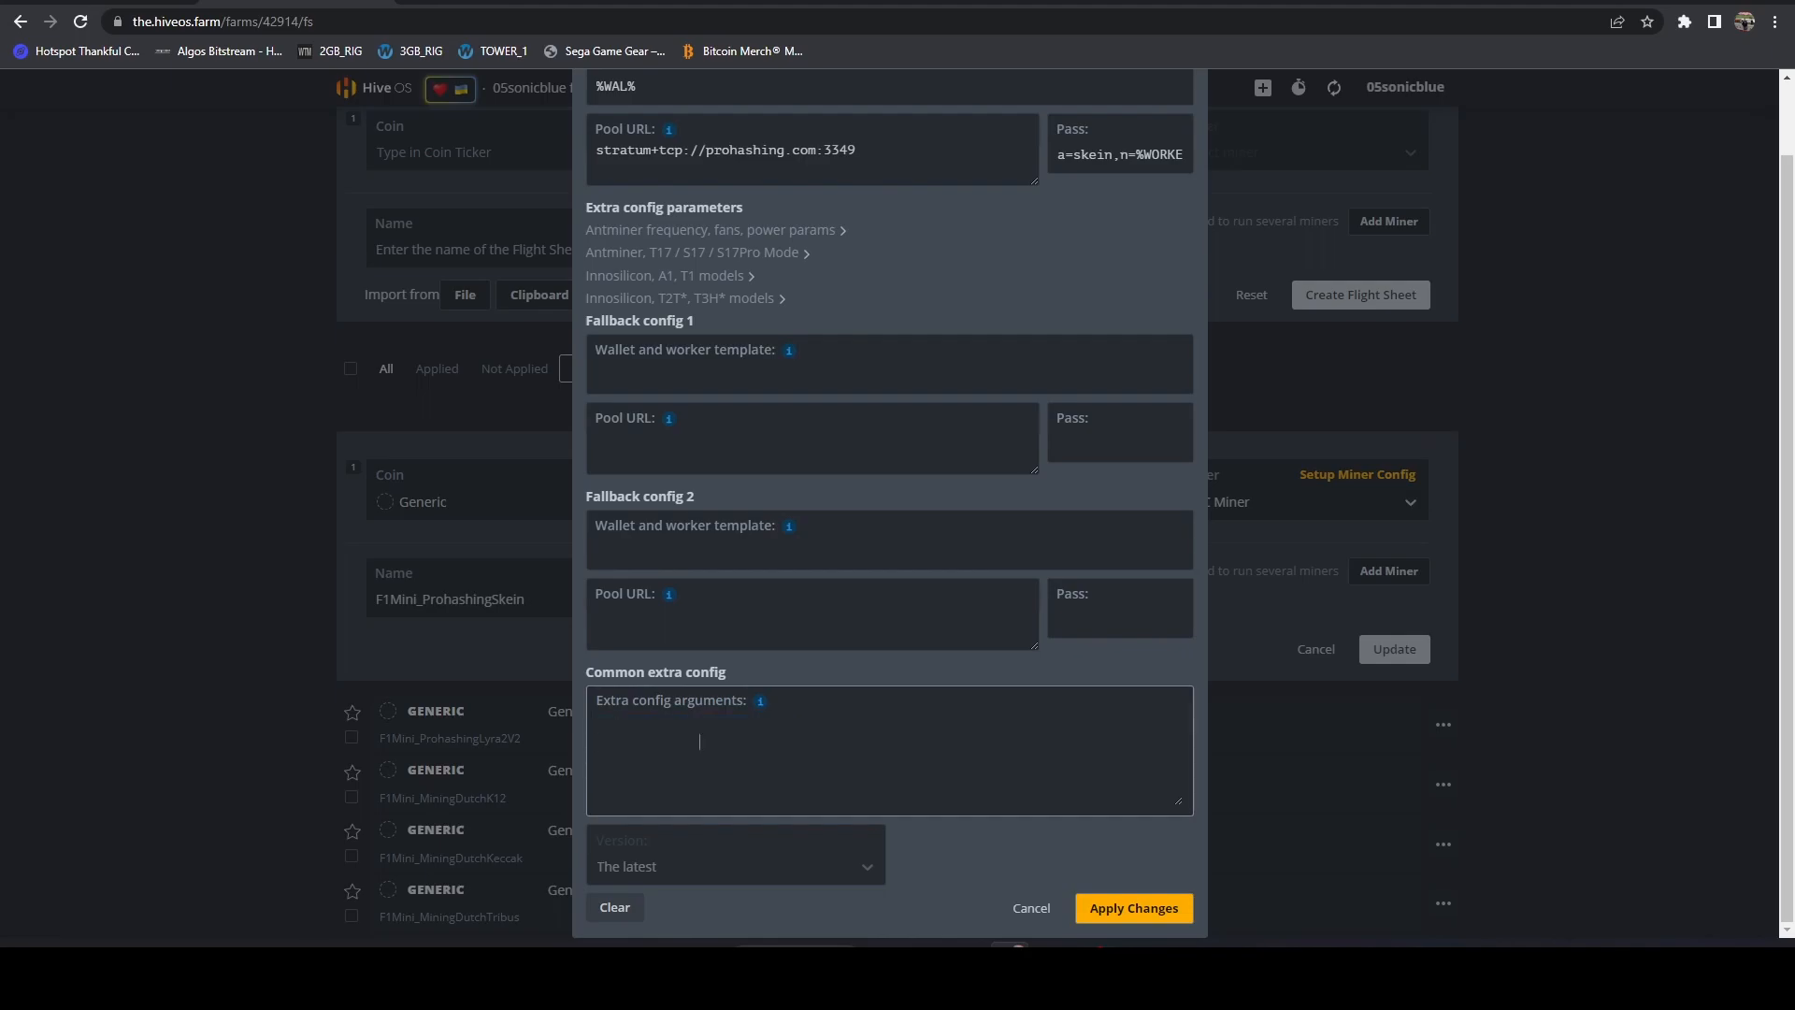
key("ctrl+z")
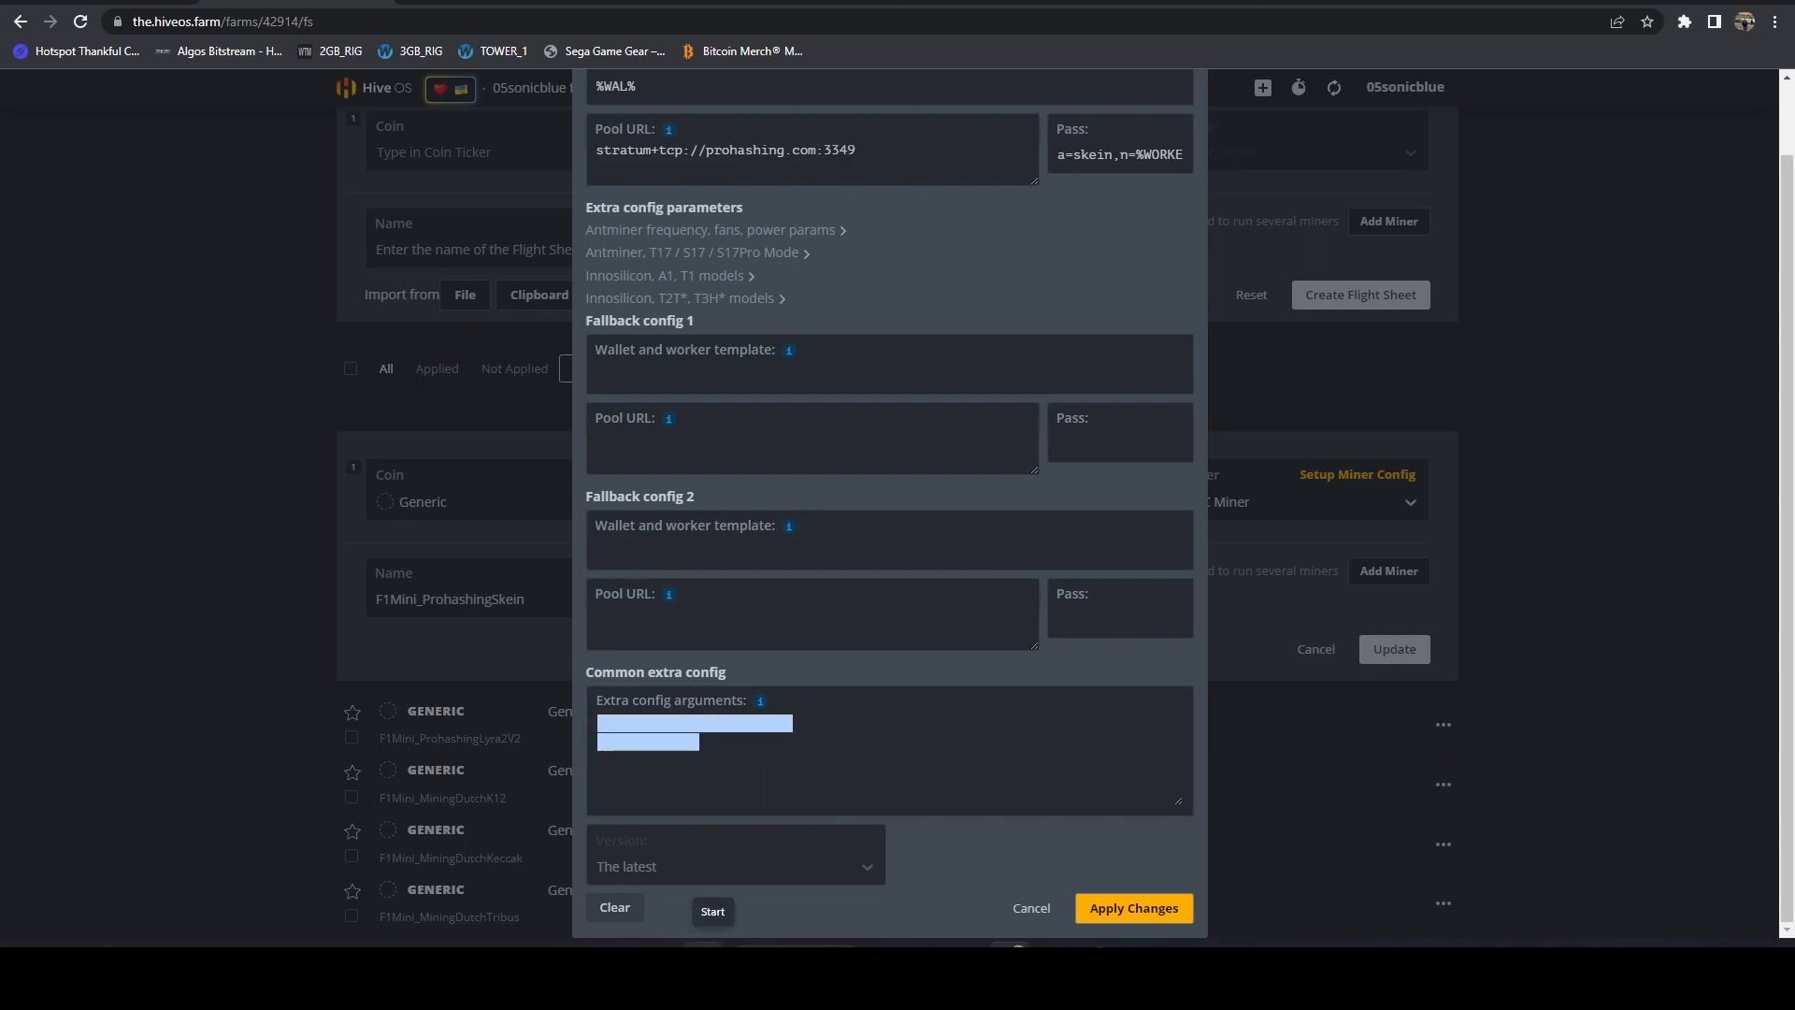
right_click(706, 961)
left_click(697, 854)
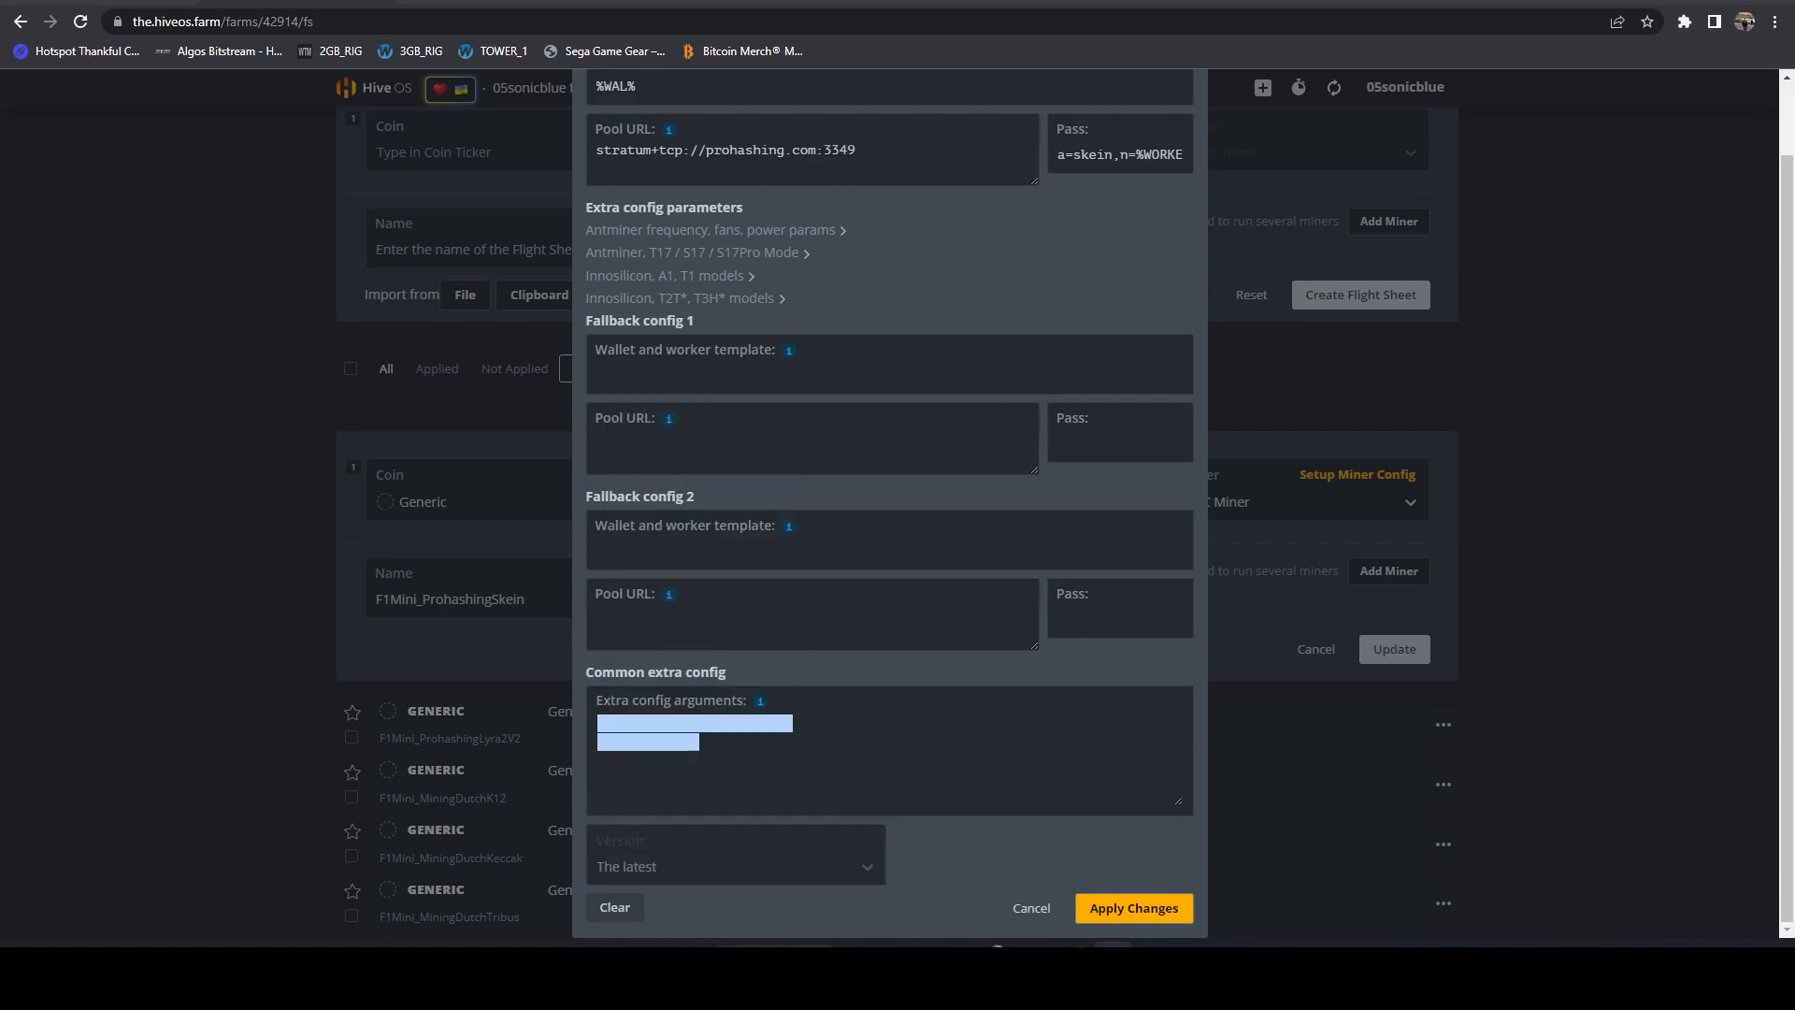
type("\"coin-type\": \"skeincoin\" \"freq\": \"420\"")
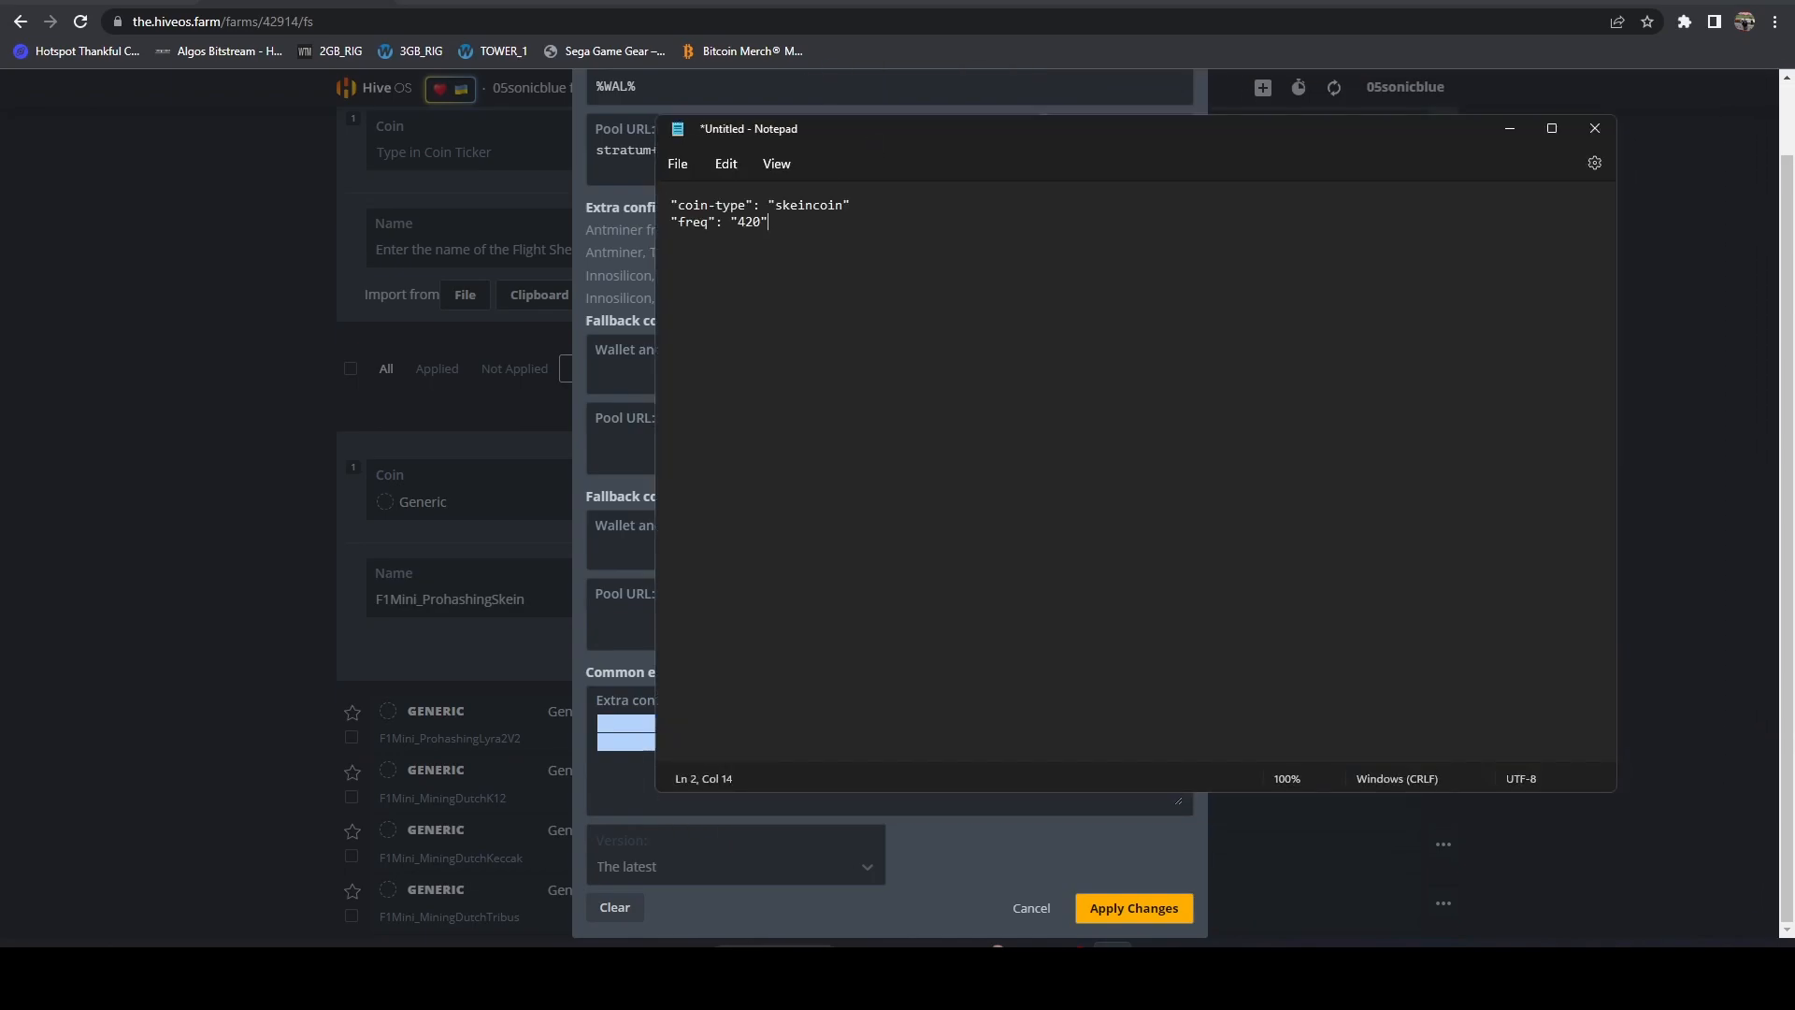
key("ctrl+a")
left_click(790, 300)
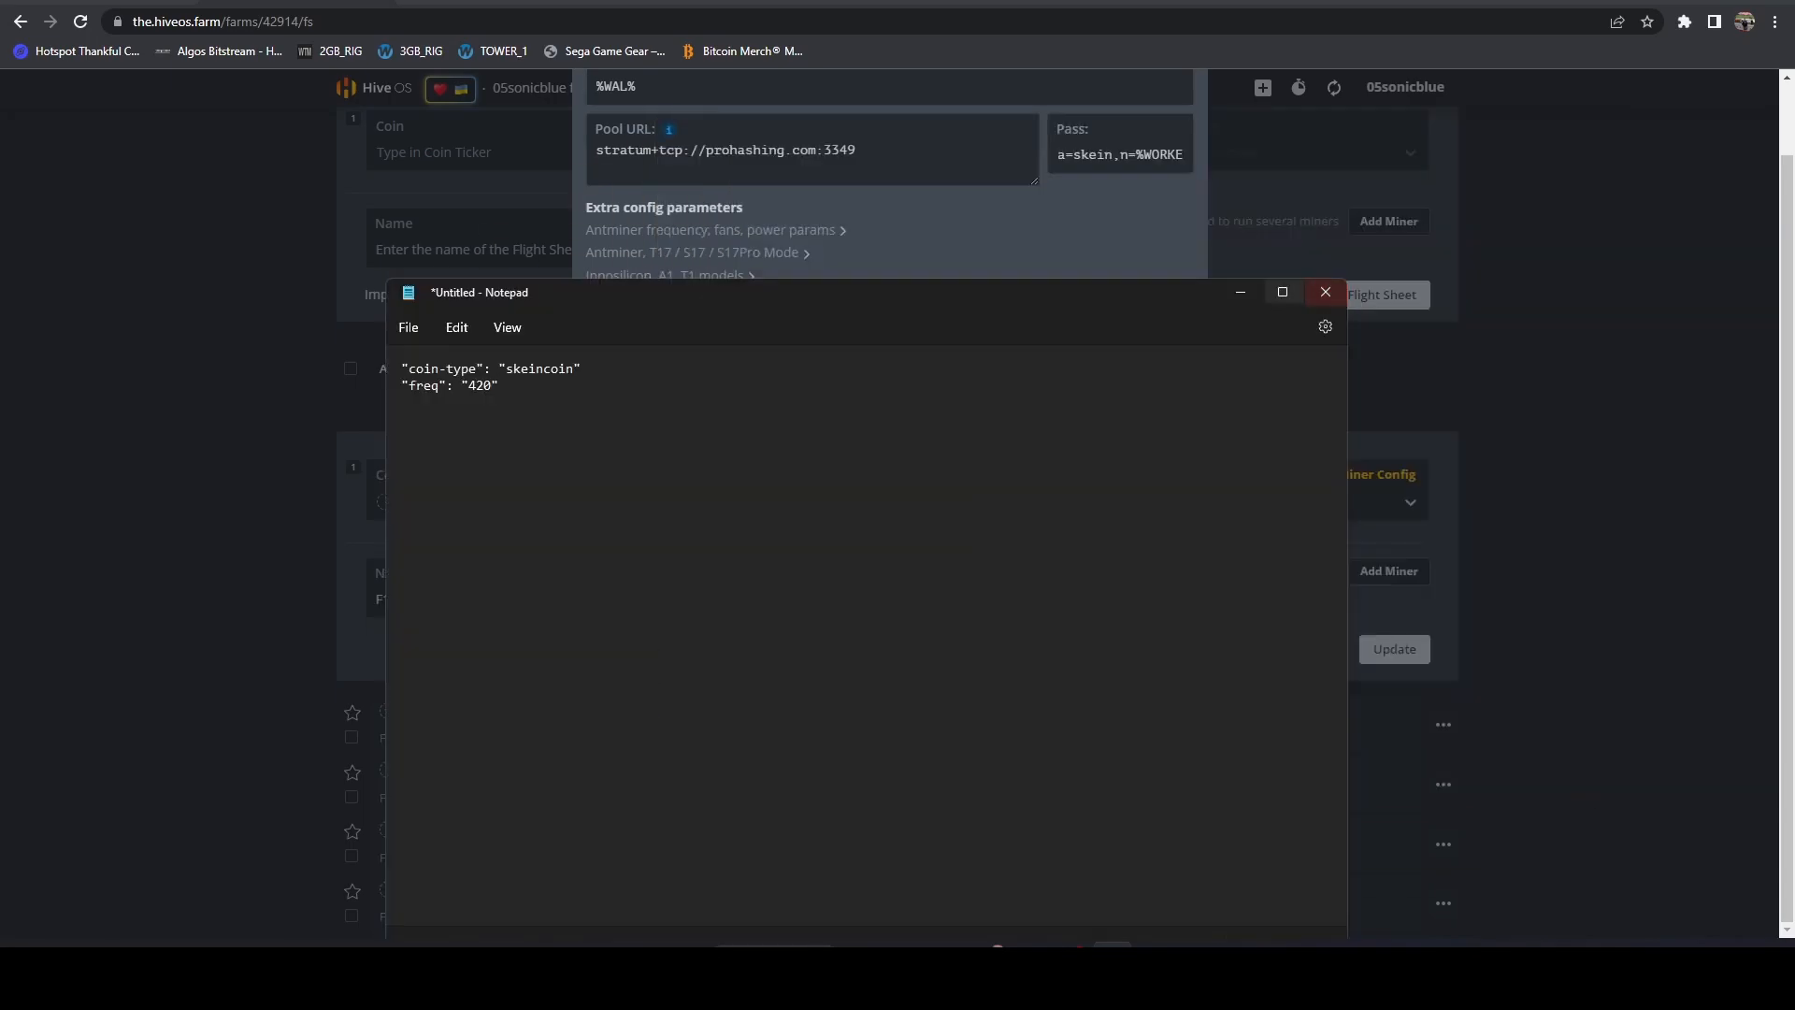
Step: Close the Notepad note and cancel both the ASIC miner configuration and the F1Mini_ProhashingSkein flight sheet edit
left_click(1322, 289)
left_click(1031, 909)
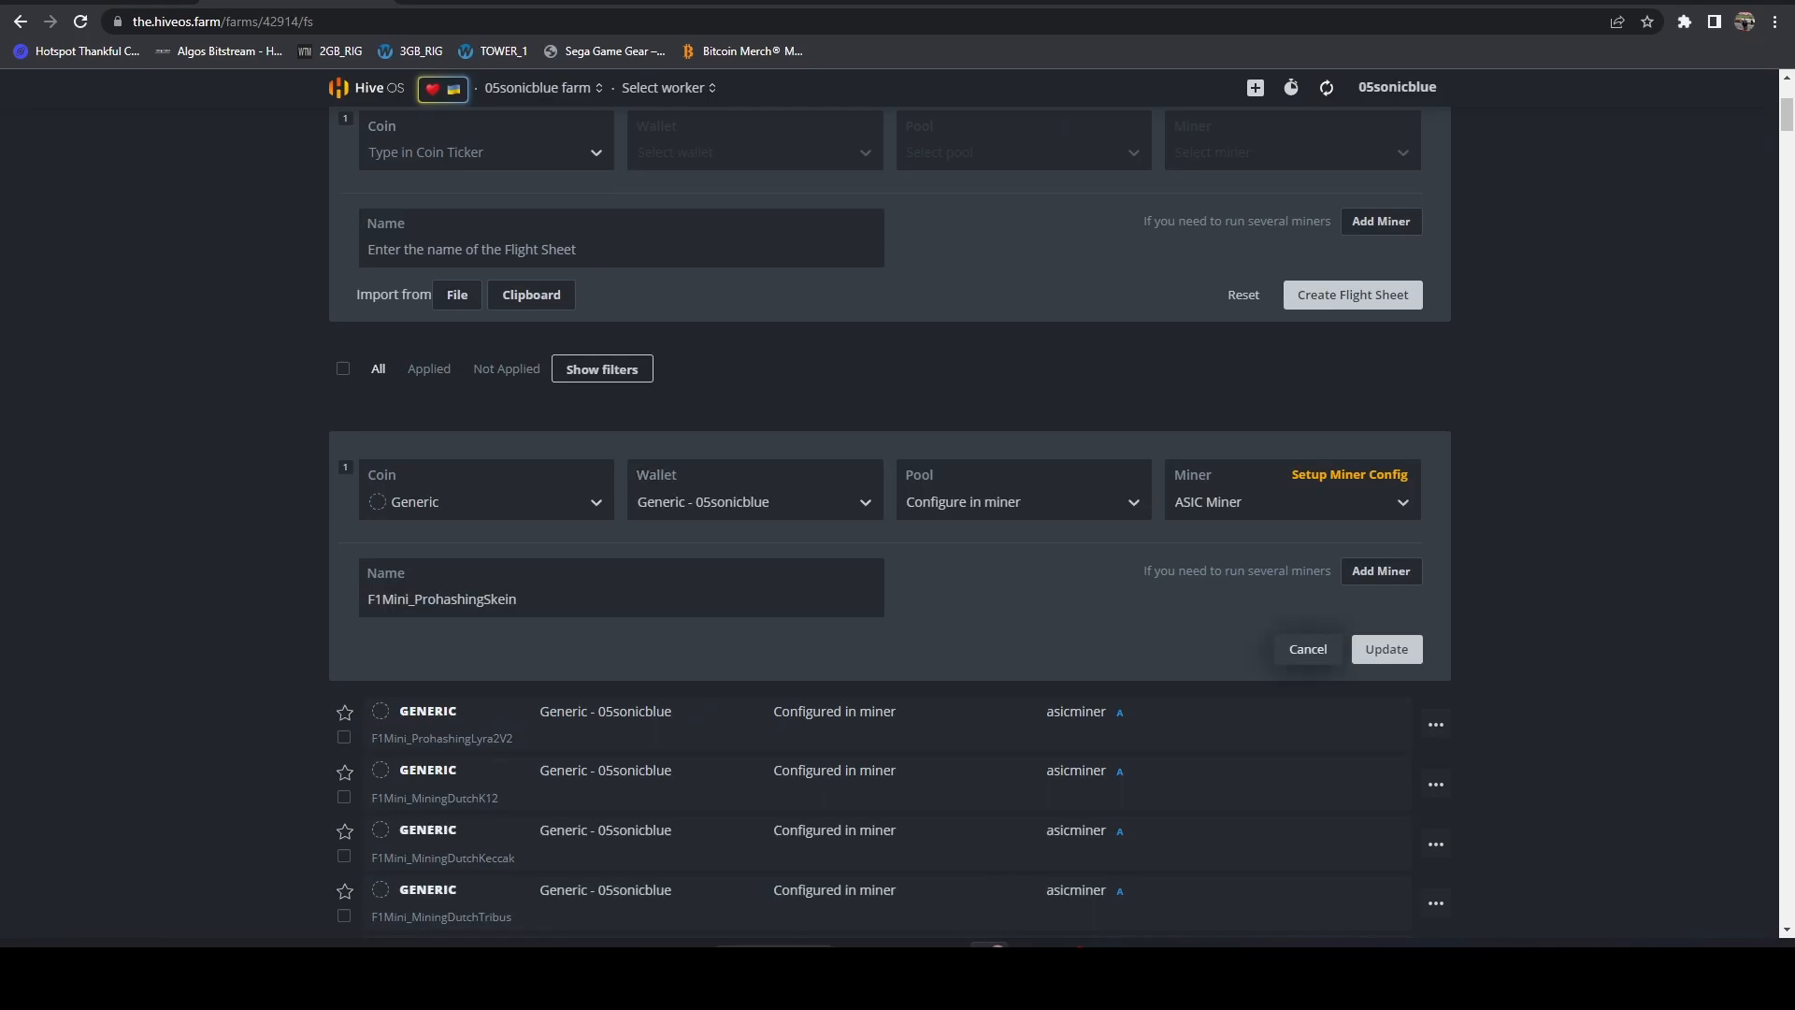
left_click(1308, 650)
Step: Expand the F1Mini_ProhashingLyra2V2 flight sheet to examine its pool URL, pass, template and user config
scroll(1308, 650, "down", 3)
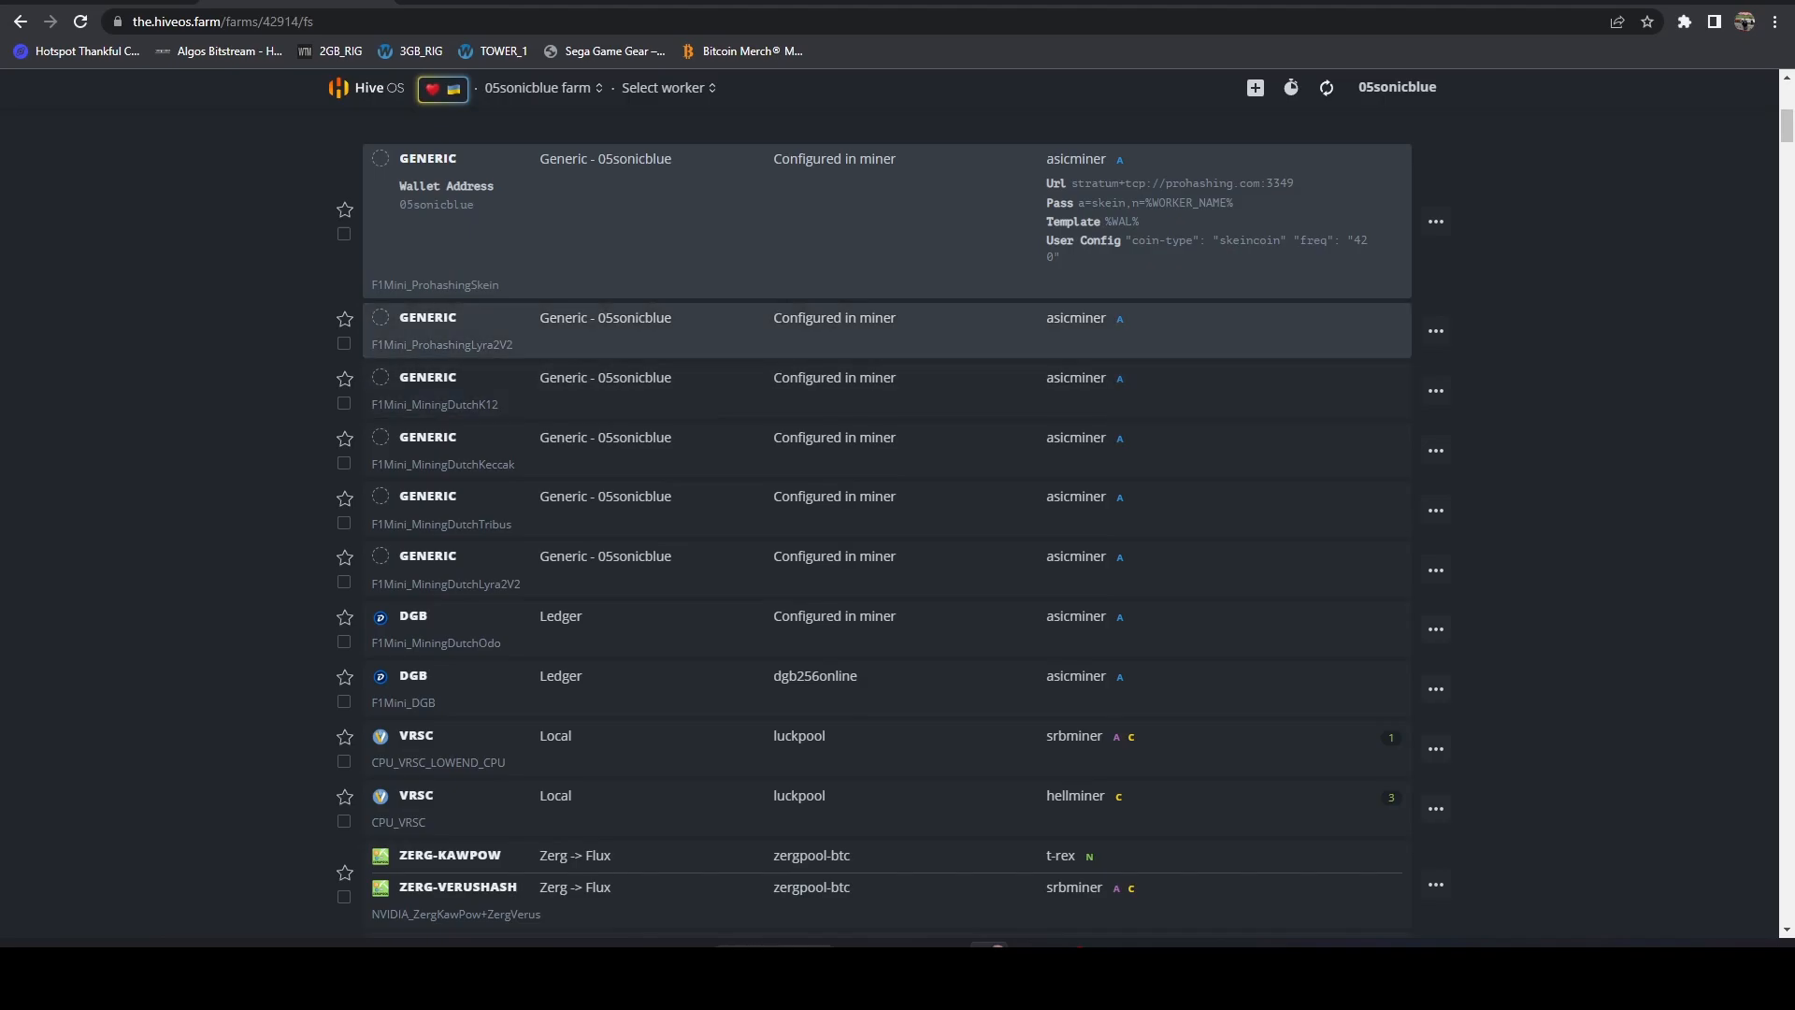
left_click(887, 331)
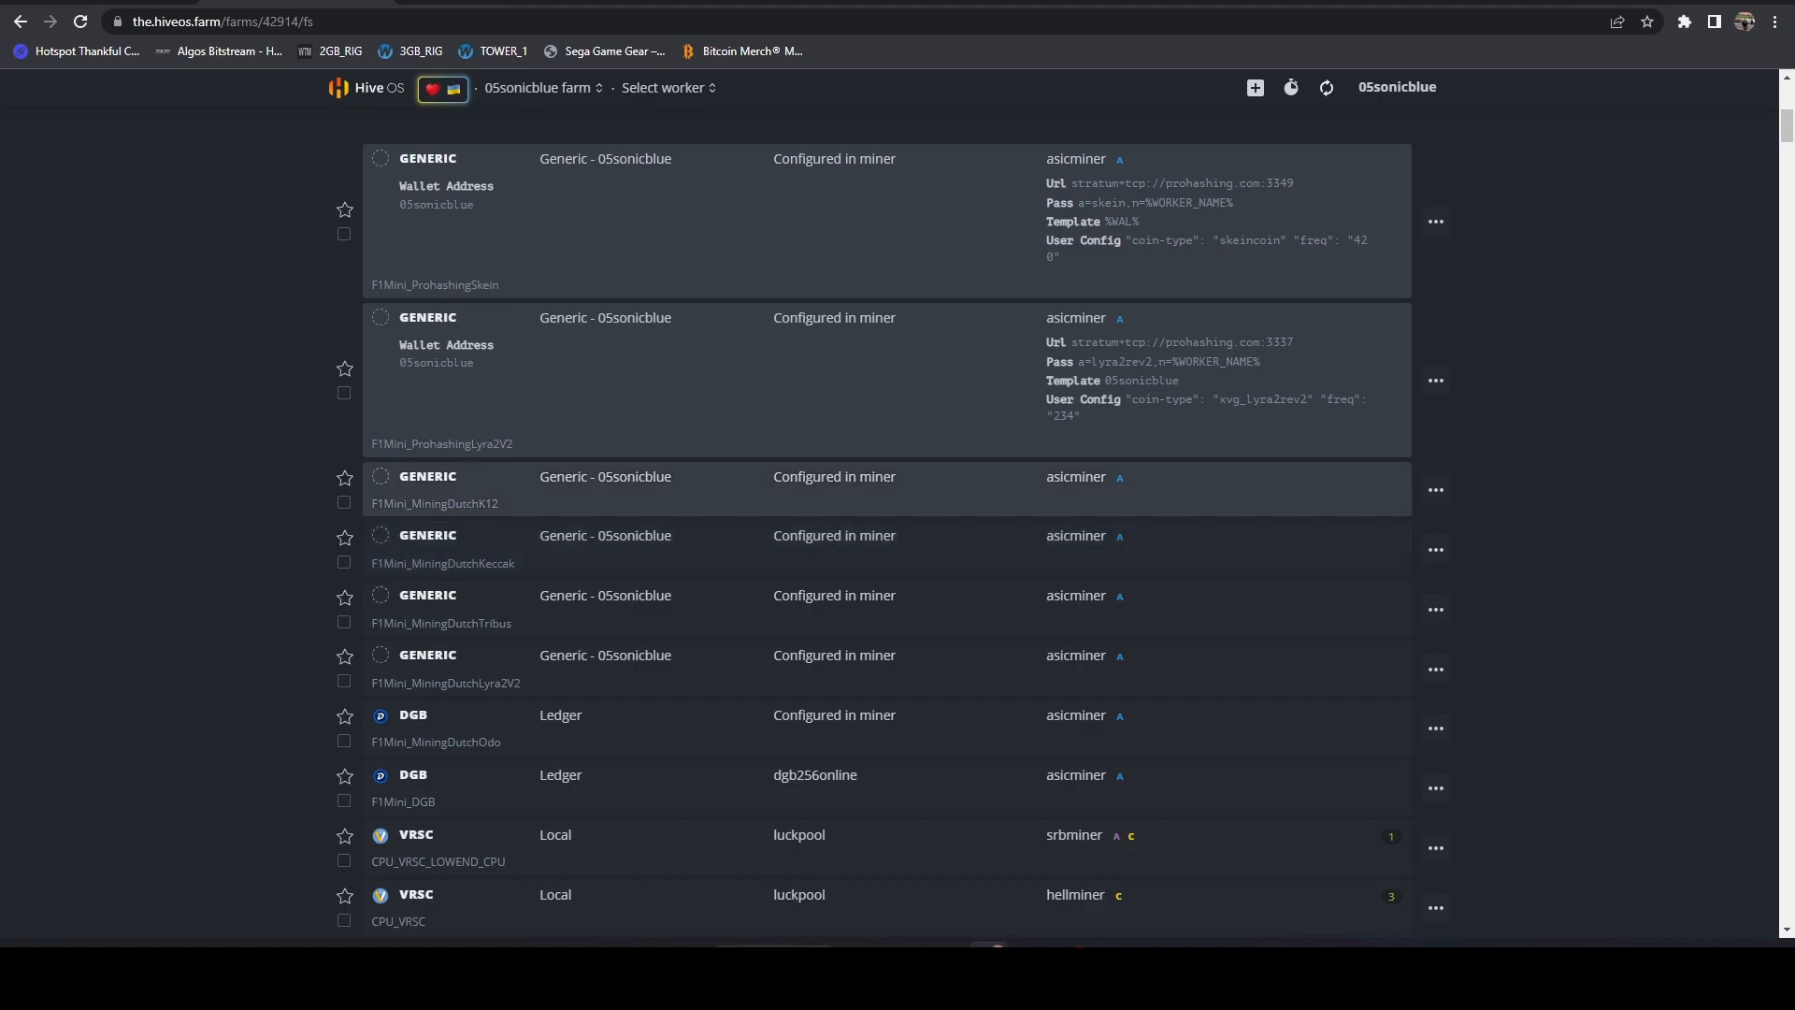
Step: Open the F1Mini_MiningDutchK12 flight sheet for editing and bring up its ASIC miner configuration
left_click(1436, 490)
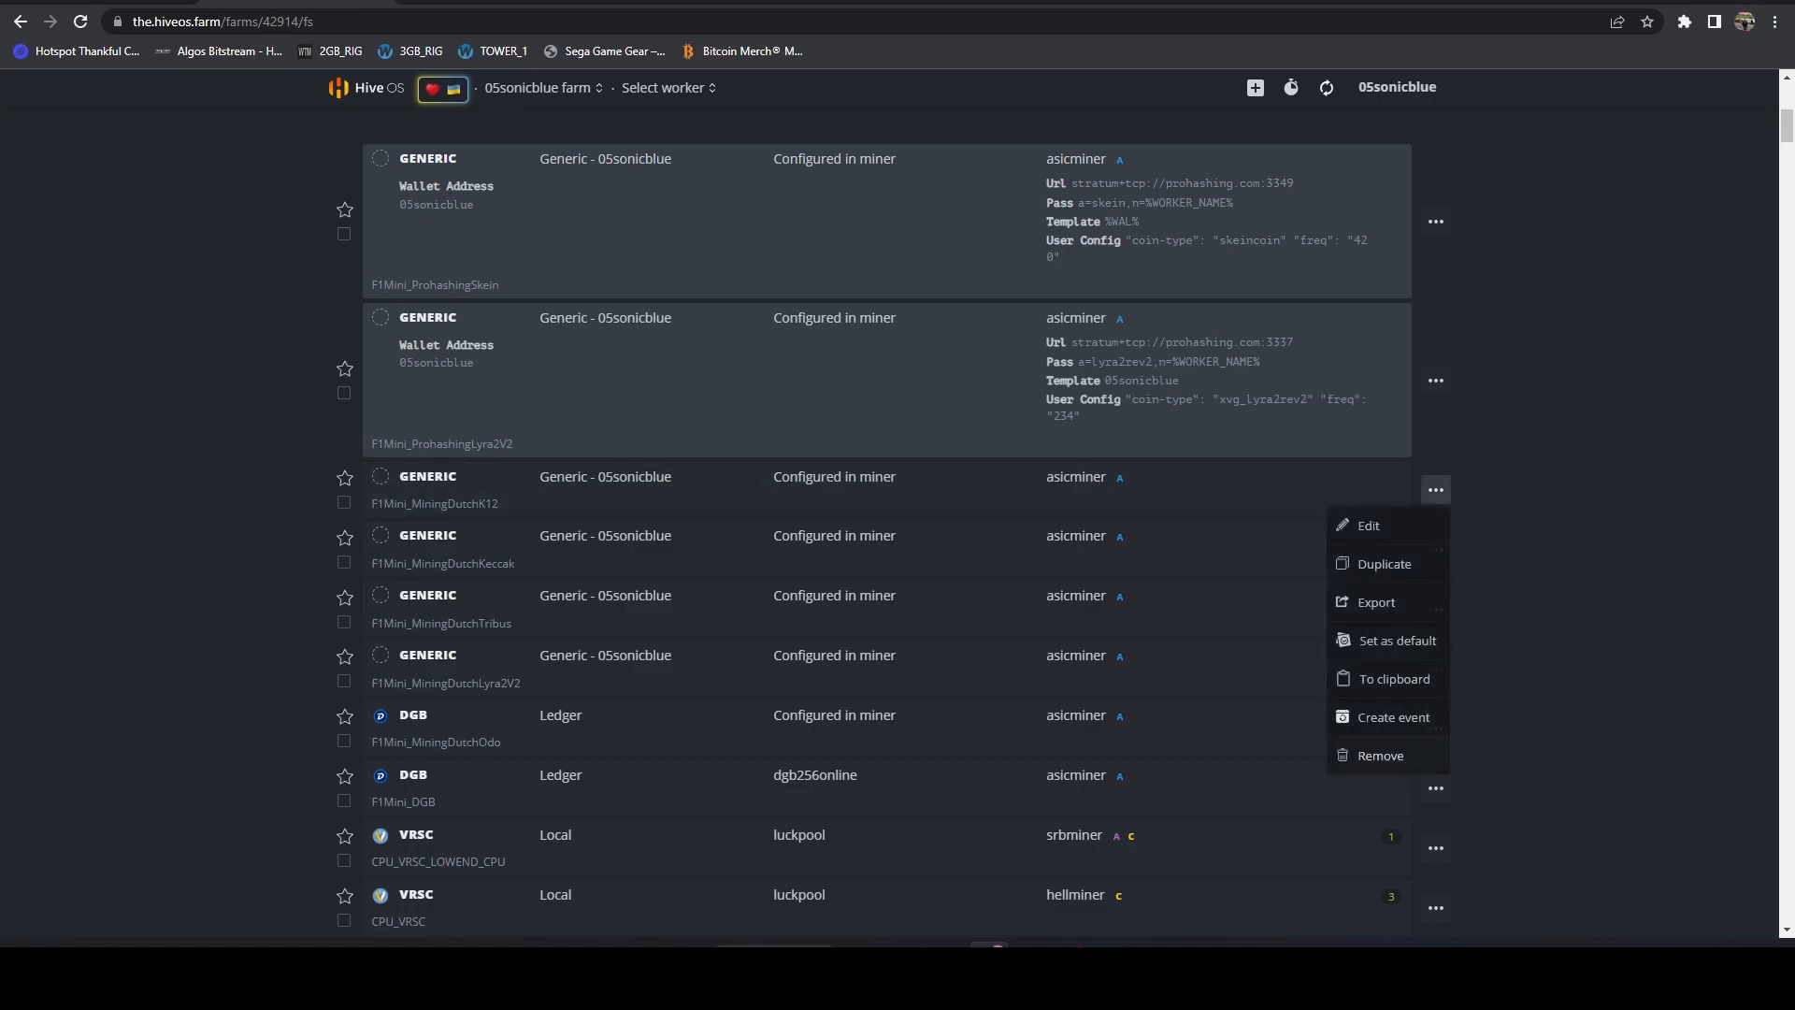
left_click(1368, 526)
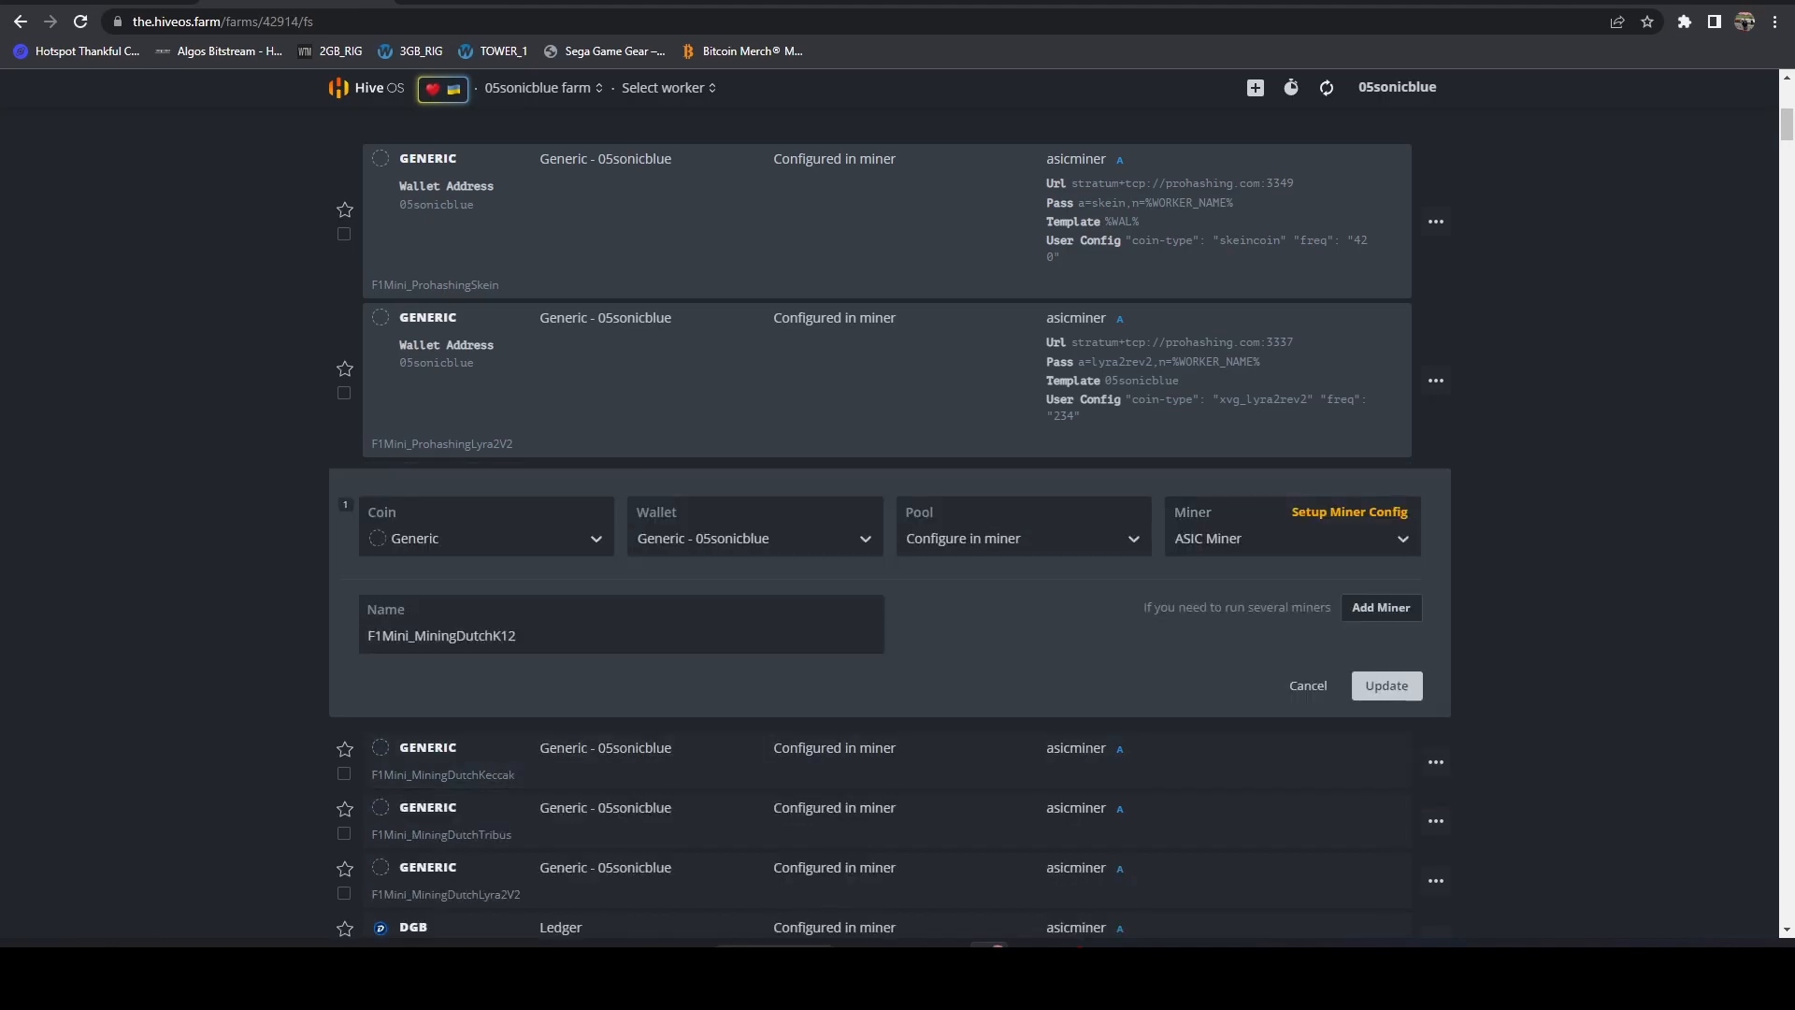
left_click(1357, 511)
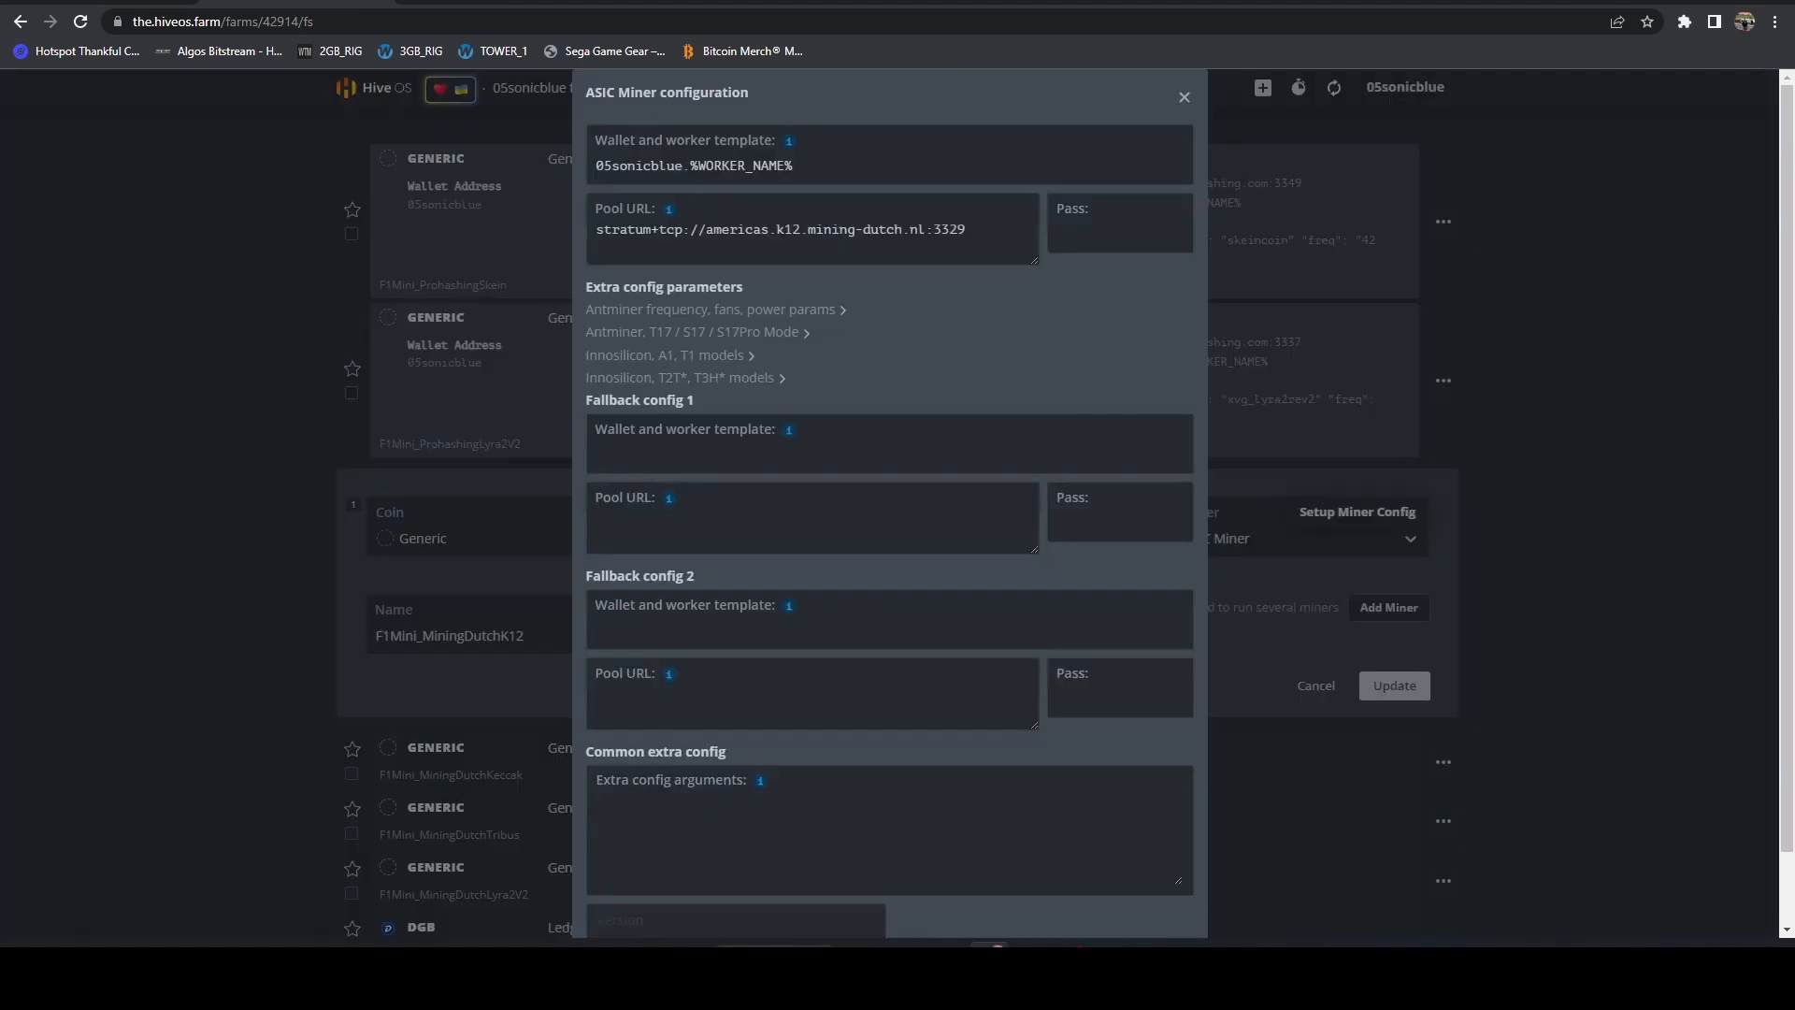
scroll(692, 332, "down", 2)
Step: Examine the extra config arguments of the F1Mini_MiningDutchK12 flight sheet, then cancel its ASIC miner configuration
left_click(710, 743)
left_click_drag(710, 820, 585, 668)
left_click(701, 743)
left_click_drag(699, 742, 598, 722)
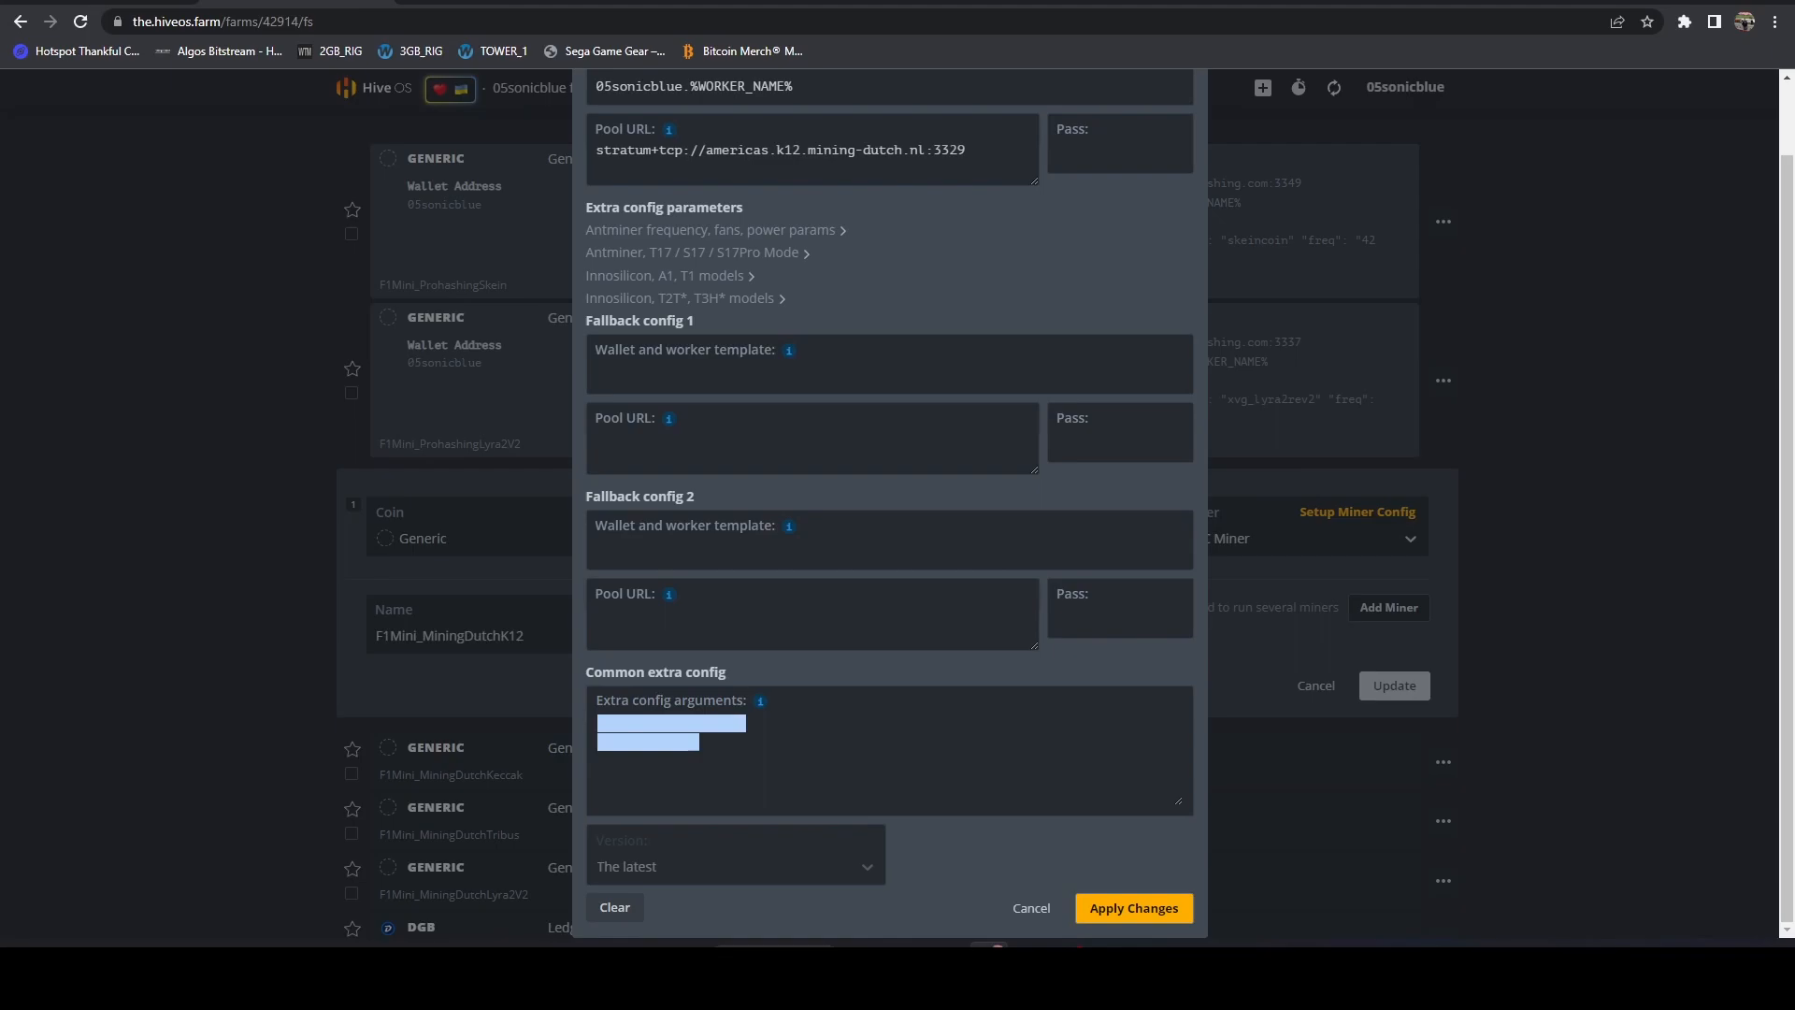
left_click(700, 741)
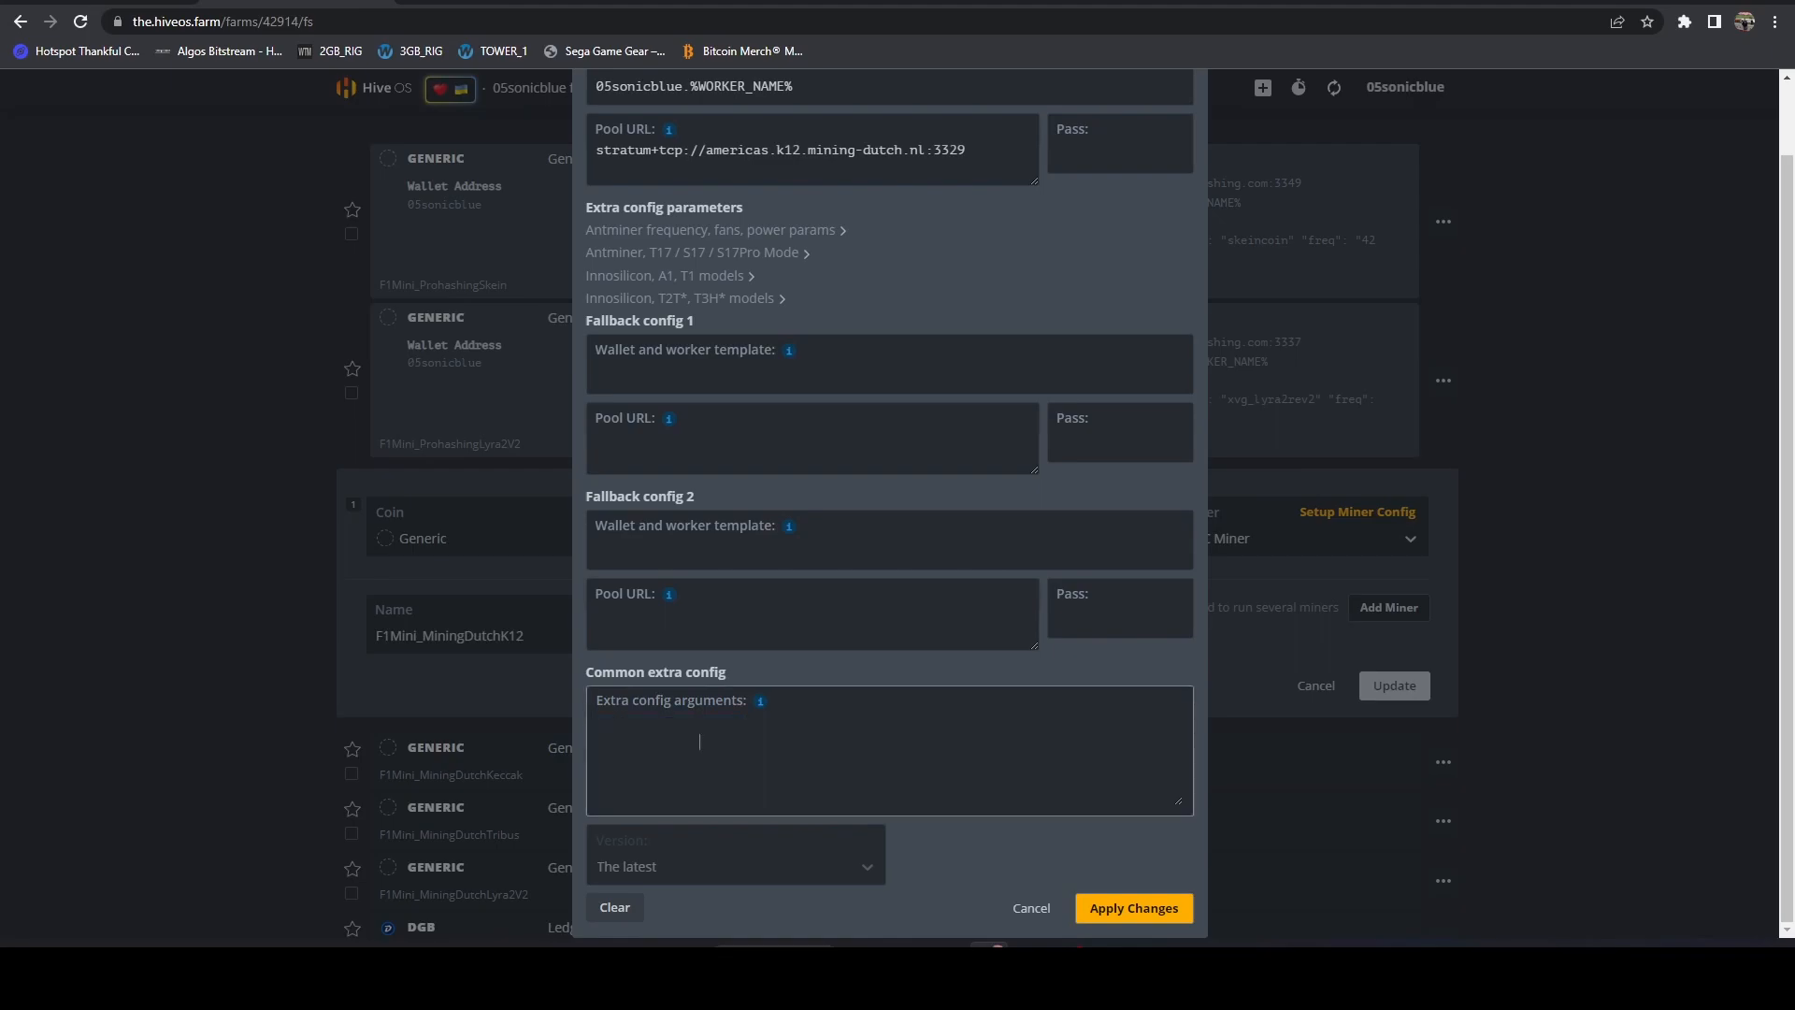
left_click_drag(916, 861, 655, 93)
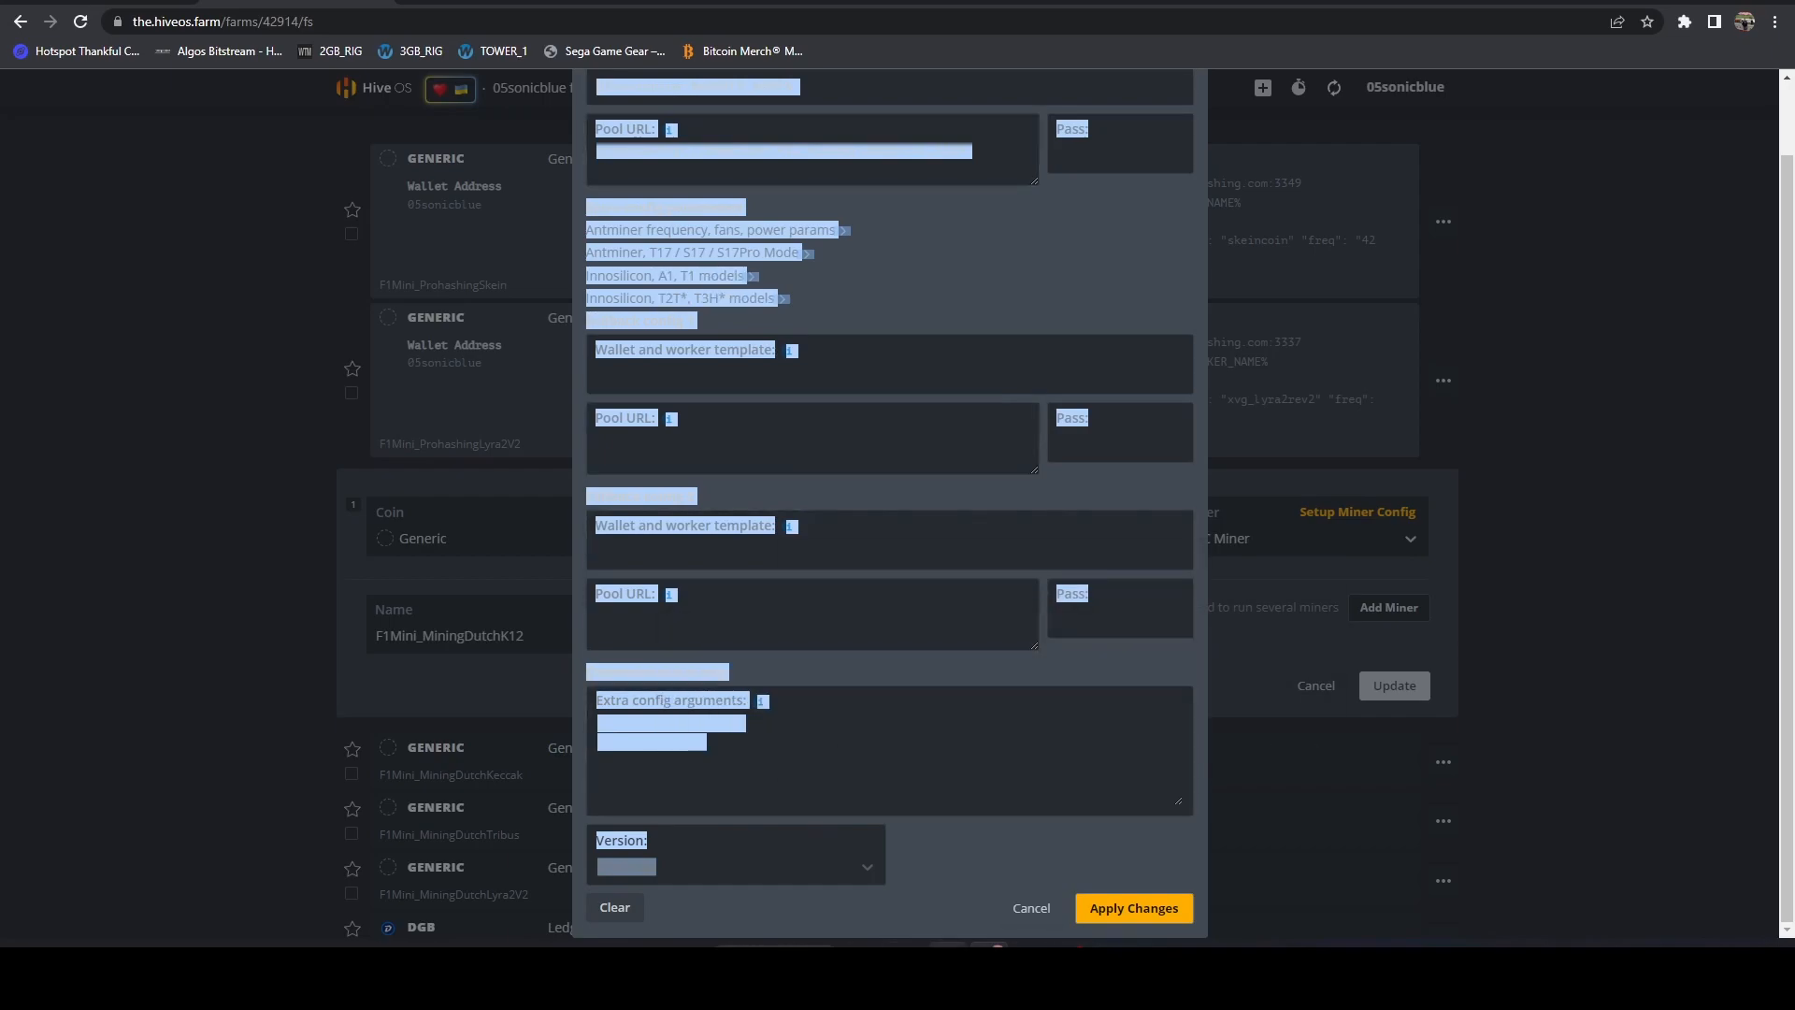
left_click(1032, 908)
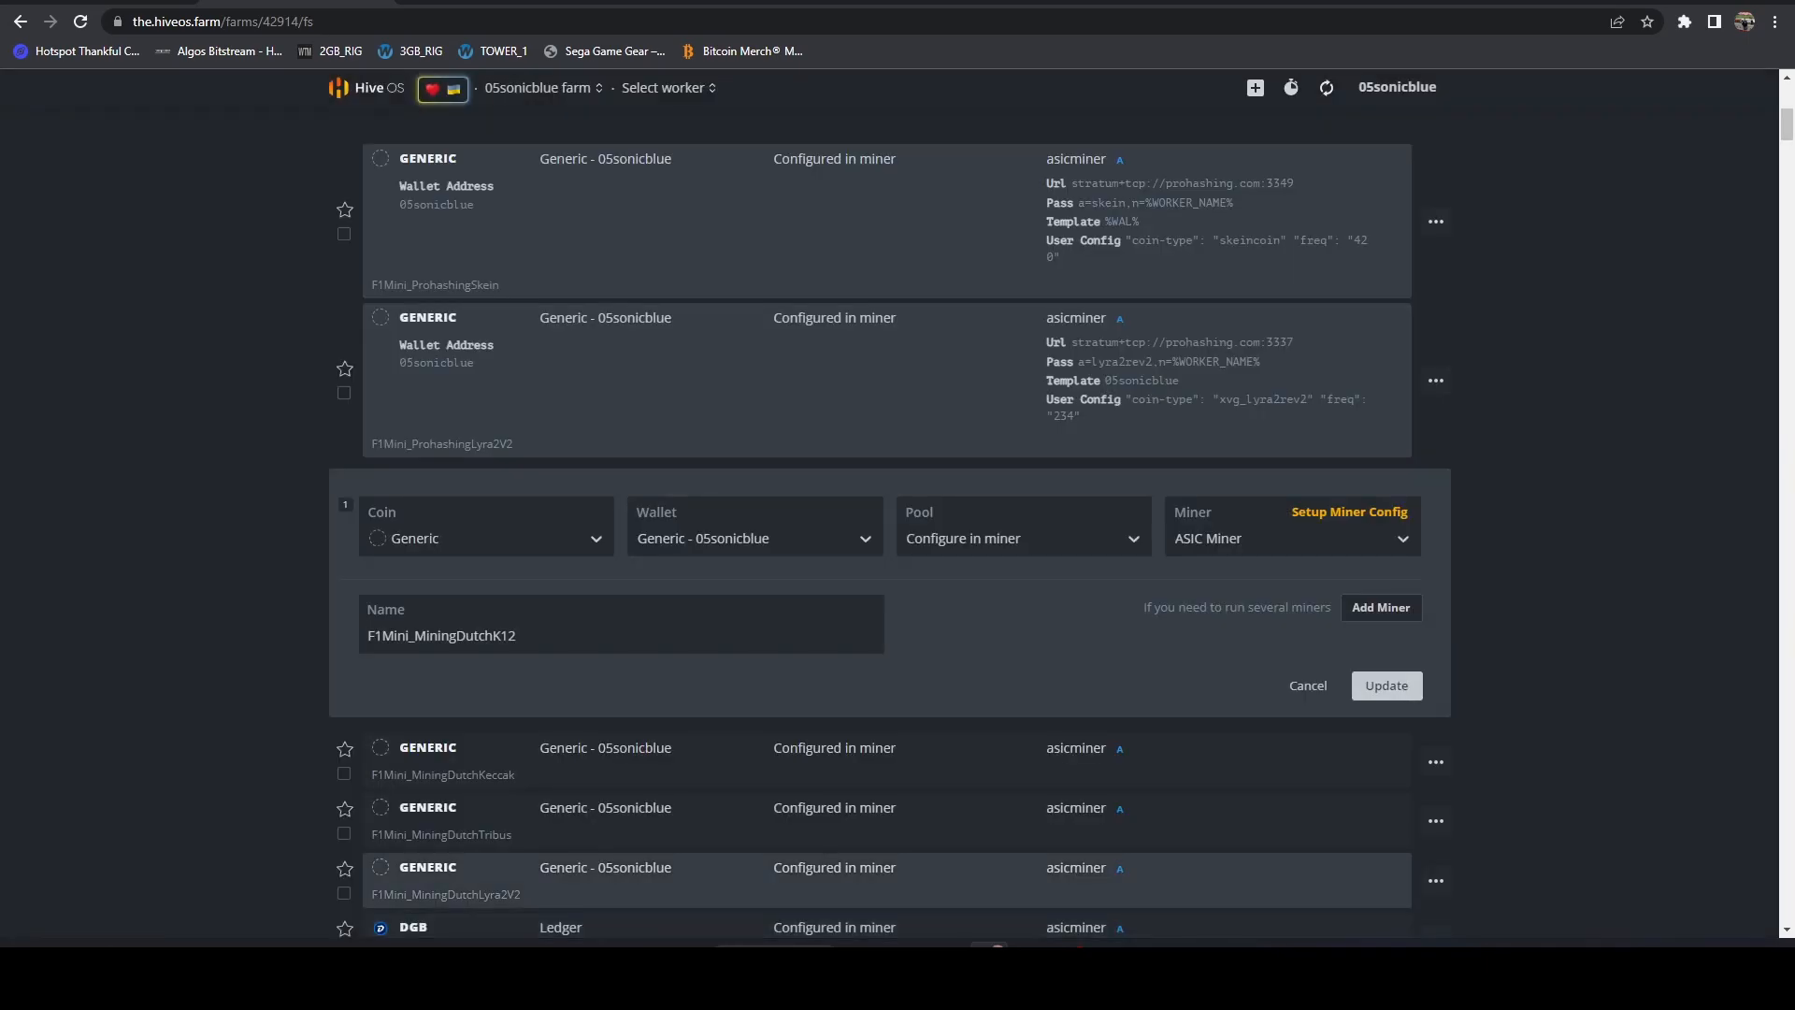